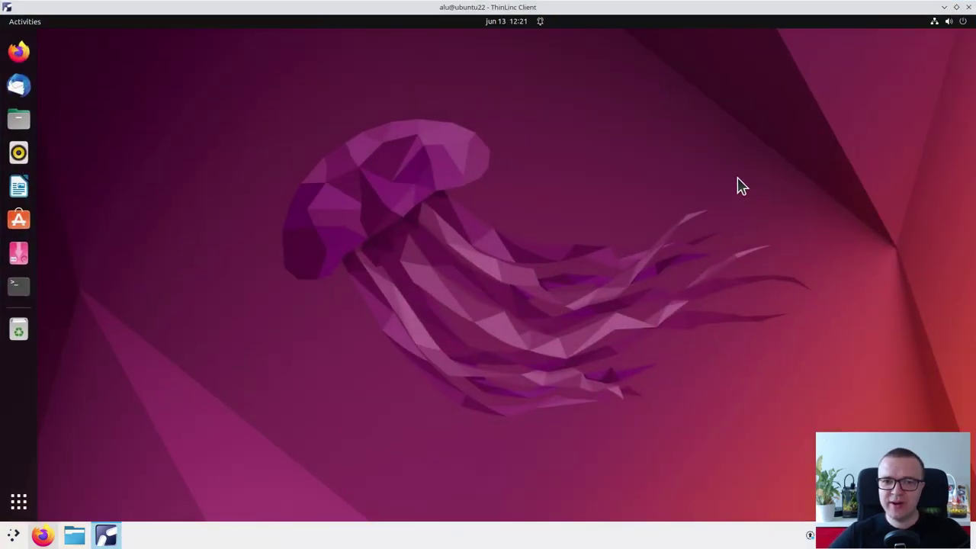
Restore and reposition the ThinLinc session window, briefly open Files, then close the remote session
click(955, 7)
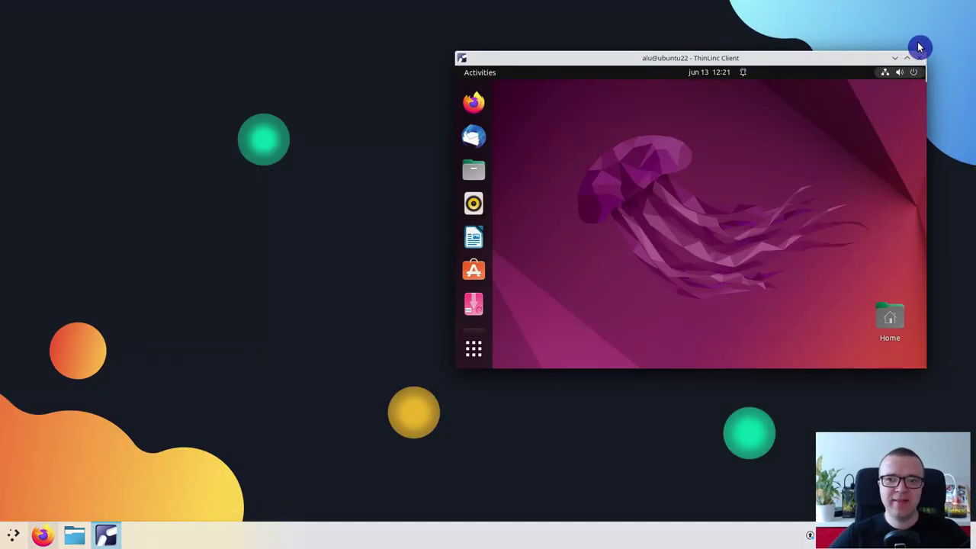
drag(854, 65, 882, 83)
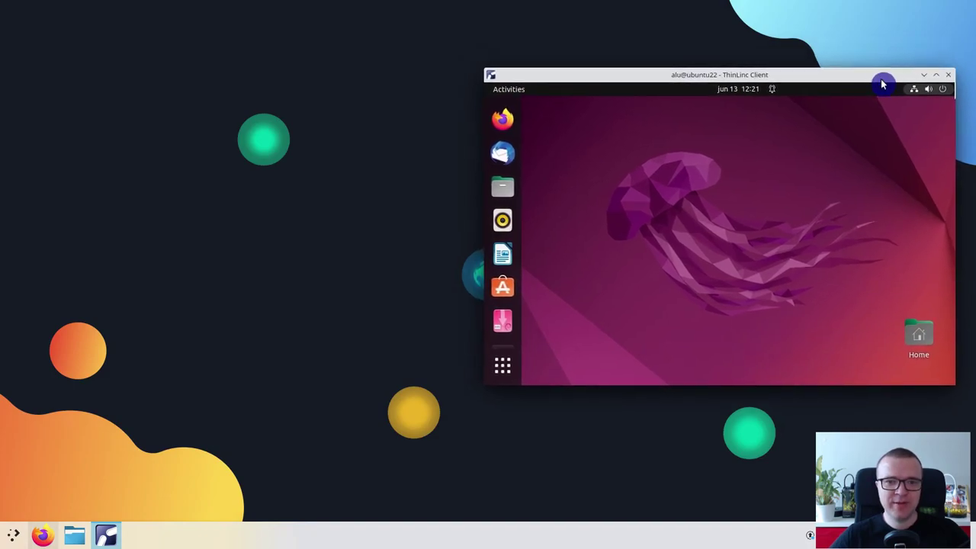
click(503, 187)
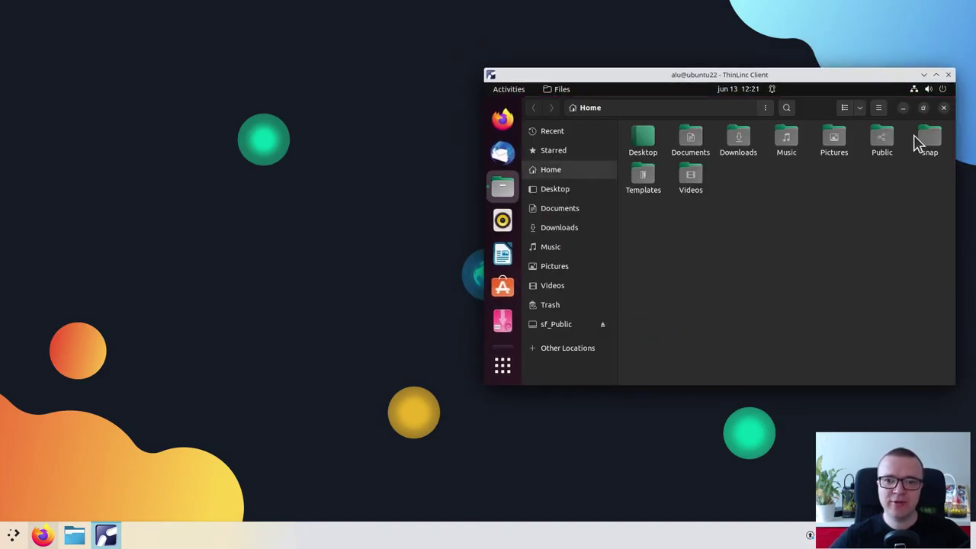
click(943, 108)
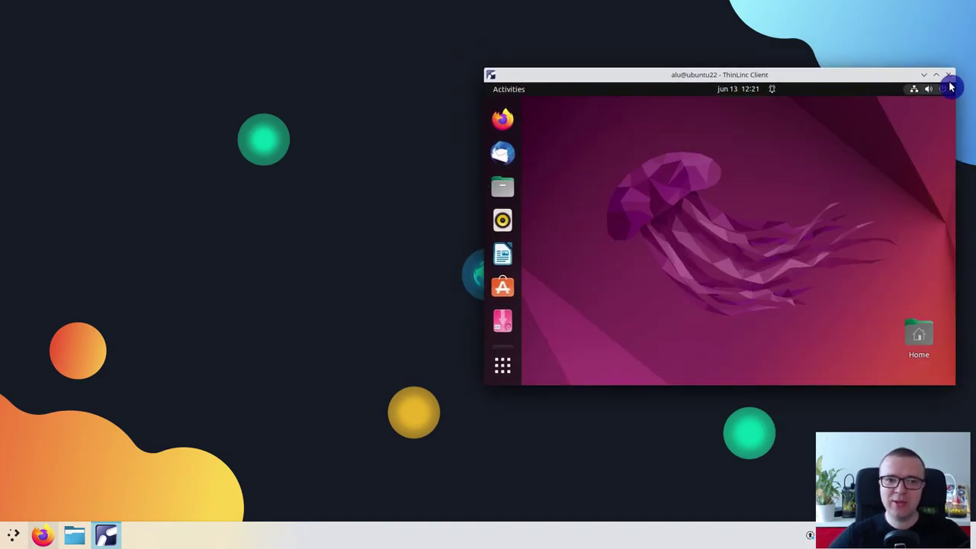
click(950, 78)
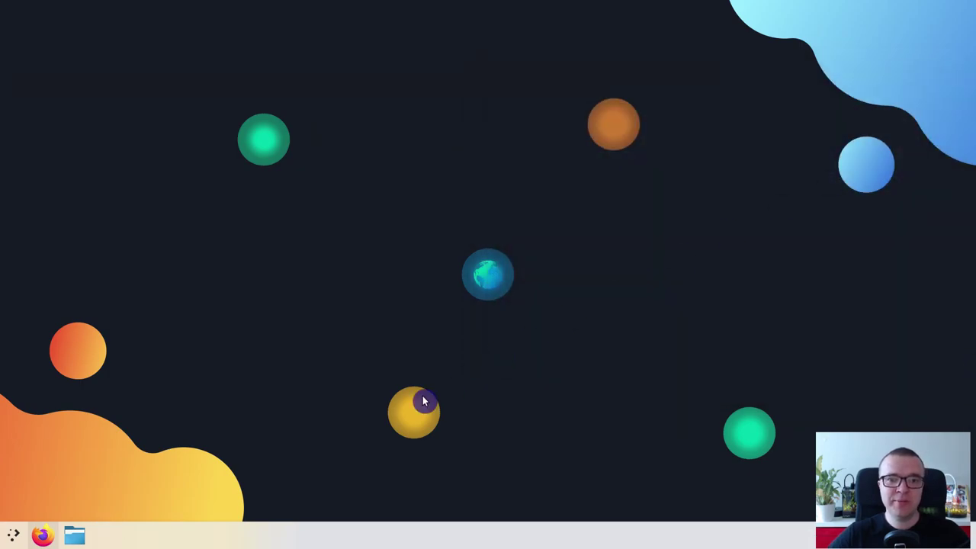
Restore and maximize Firefox, then page through the remote Ubuntu application grid
click(46, 538)
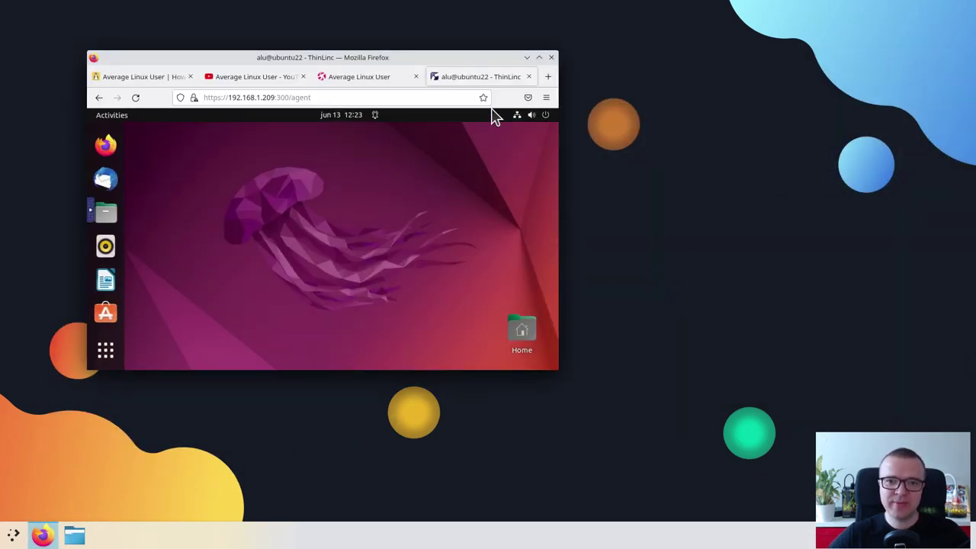
click(540, 60)
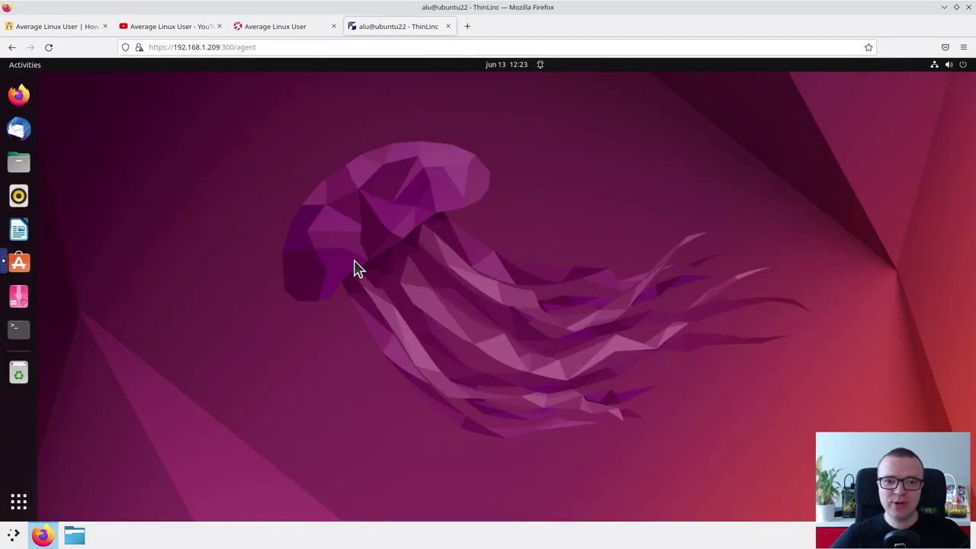
click(20, 502)
scroll(387, 297, down, 1)
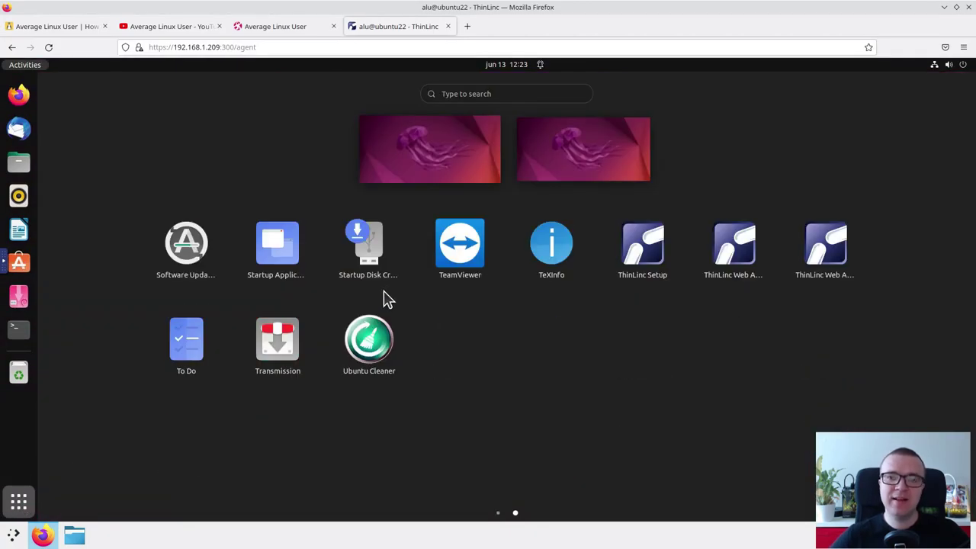
scroll(385, 298, up, 1)
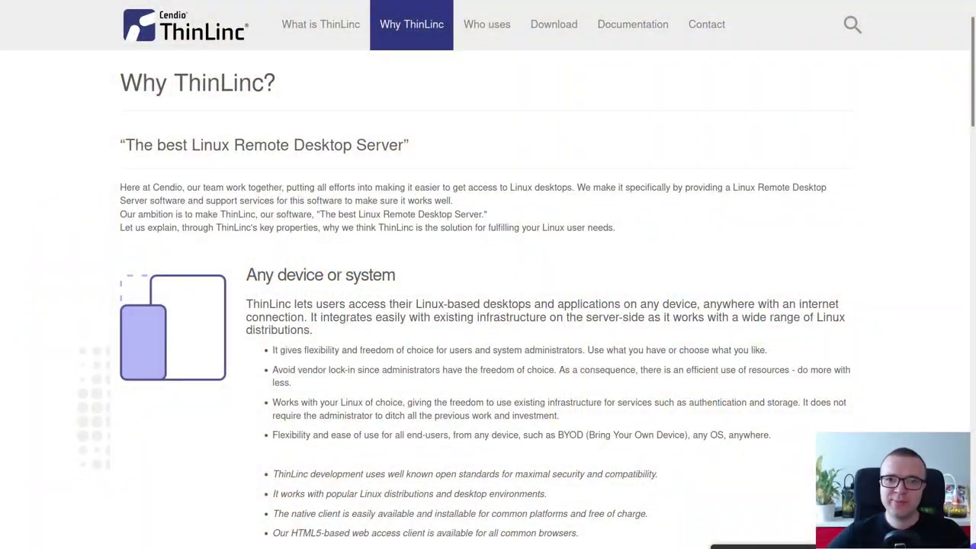
scroll(488, 298, down, 7)
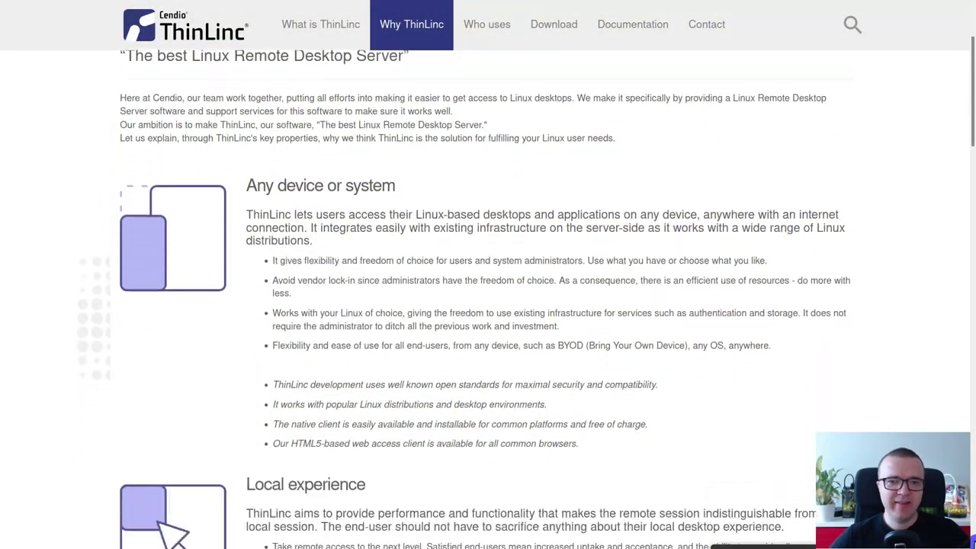
scroll(488, 297, down, 3)
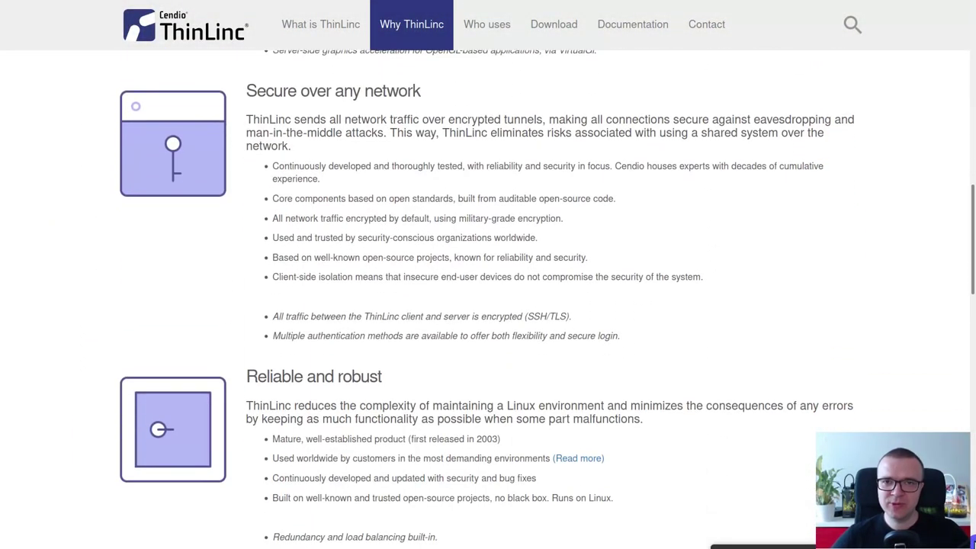
scroll(488, 297, down, 3)
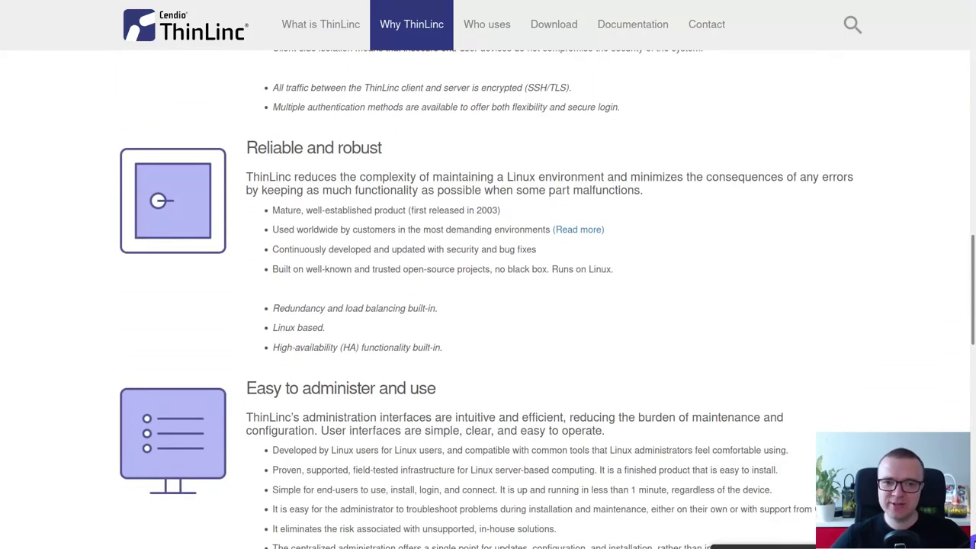
scroll(488, 298, down, 1)
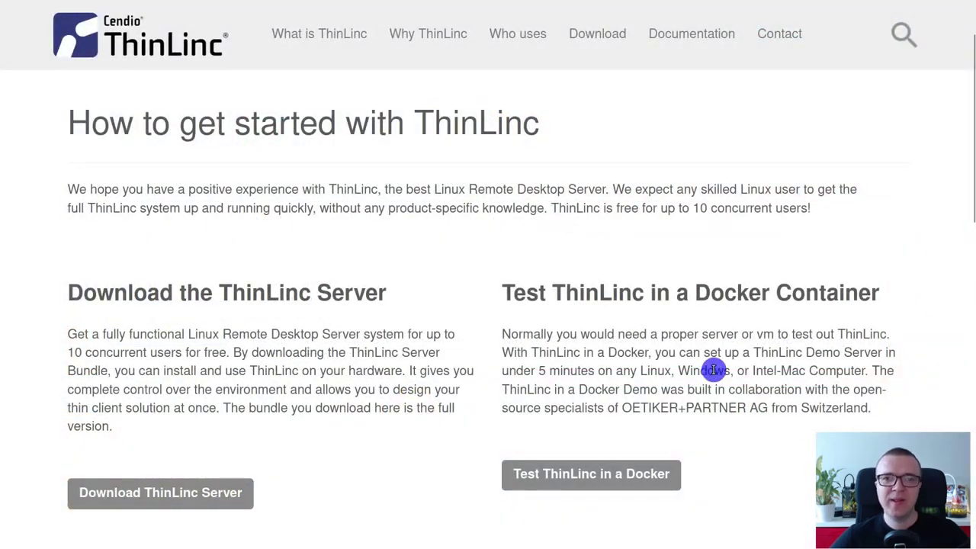
Select the sentence 'ThinLinc is free for up to 10 concurrent users!'
drag(551, 208, 810, 224)
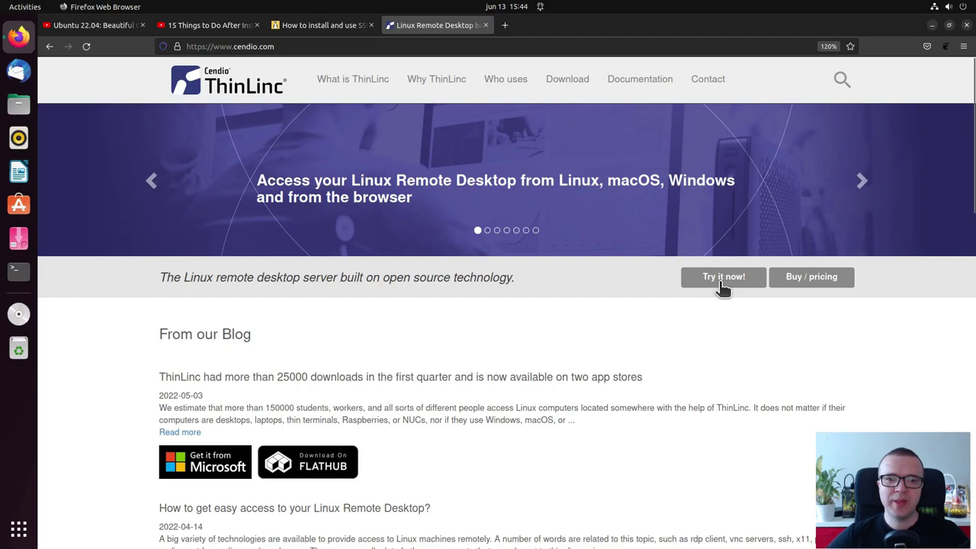
Download the ThinLinc Server ZIP via Try it now, then dismiss downloads and minimize Firefox
click(721, 282)
click(230, 429)
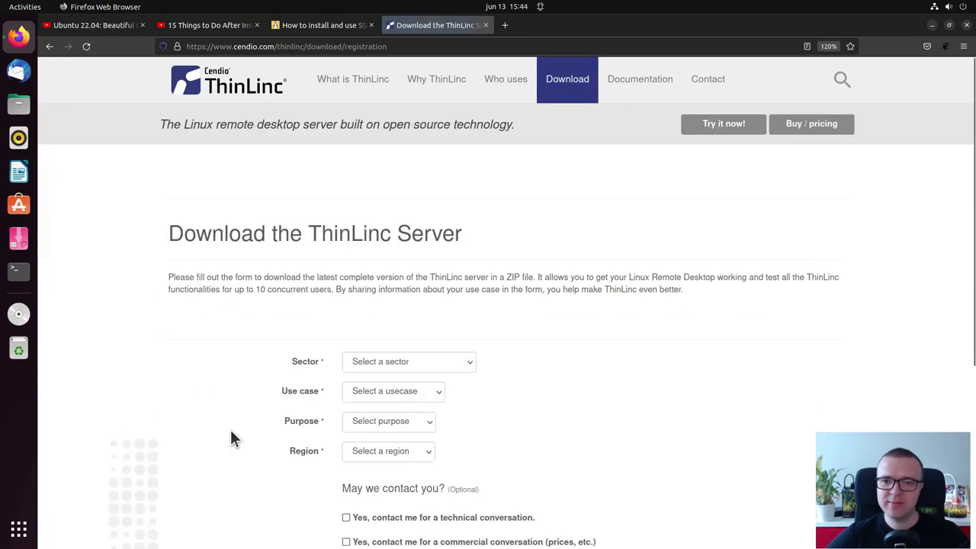
scroll(233, 435, down, 2)
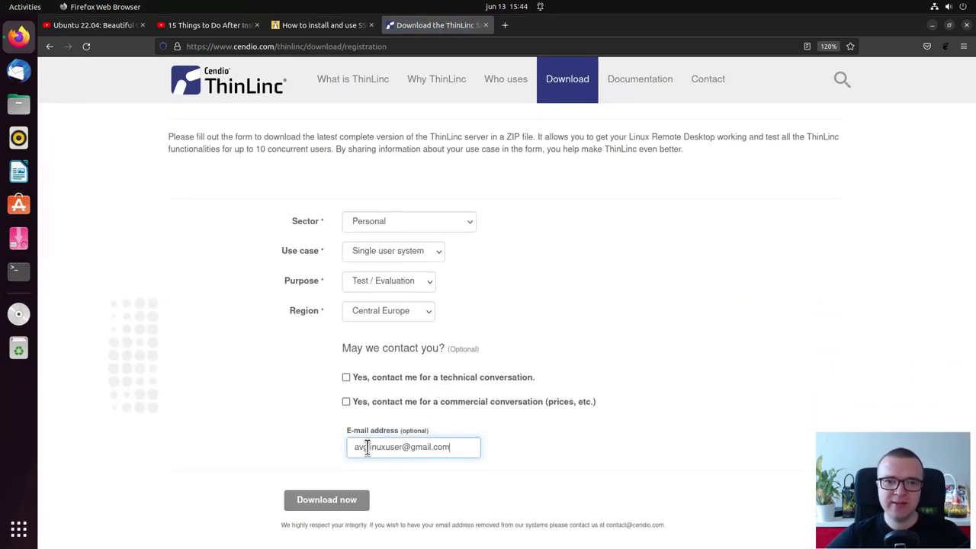
click(329, 502)
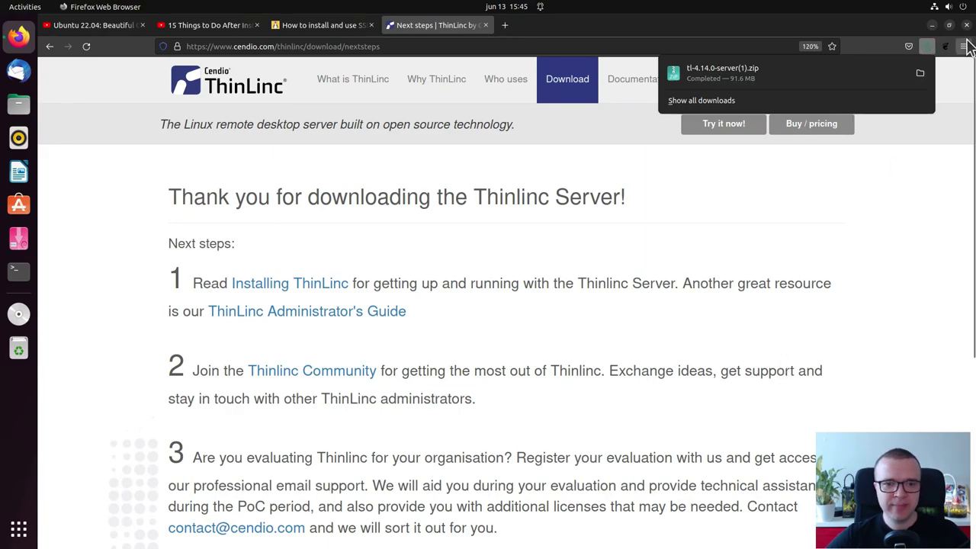
click(932, 25)
click(932, 25)
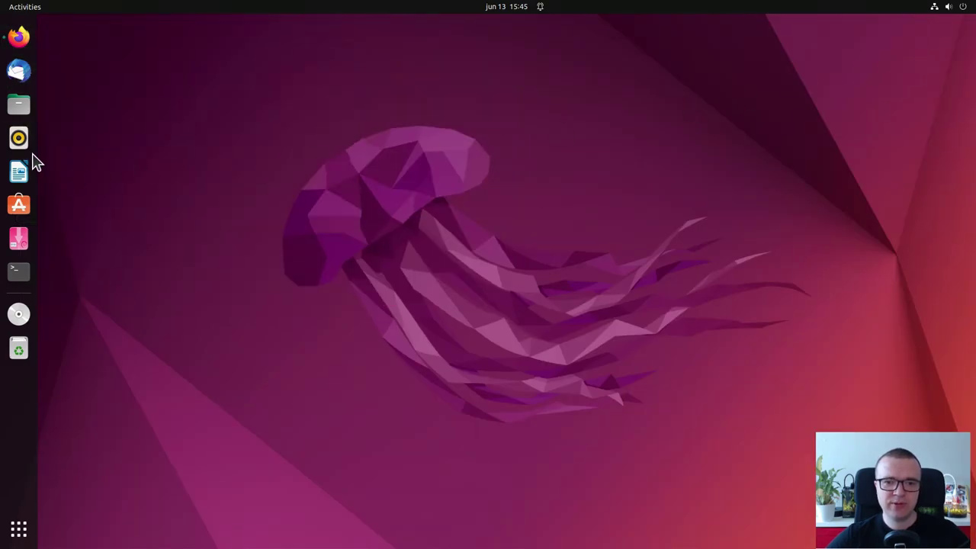
Extract tl-4.14.0-server.zip with Extract Here in Downloads and open the tl-4.14.0-server folder
click(19, 104)
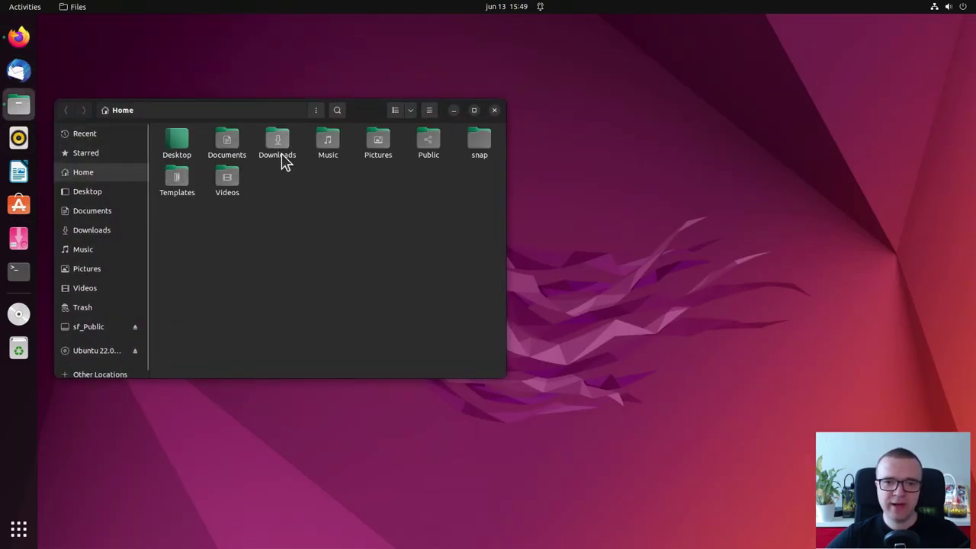
double_click(284, 158)
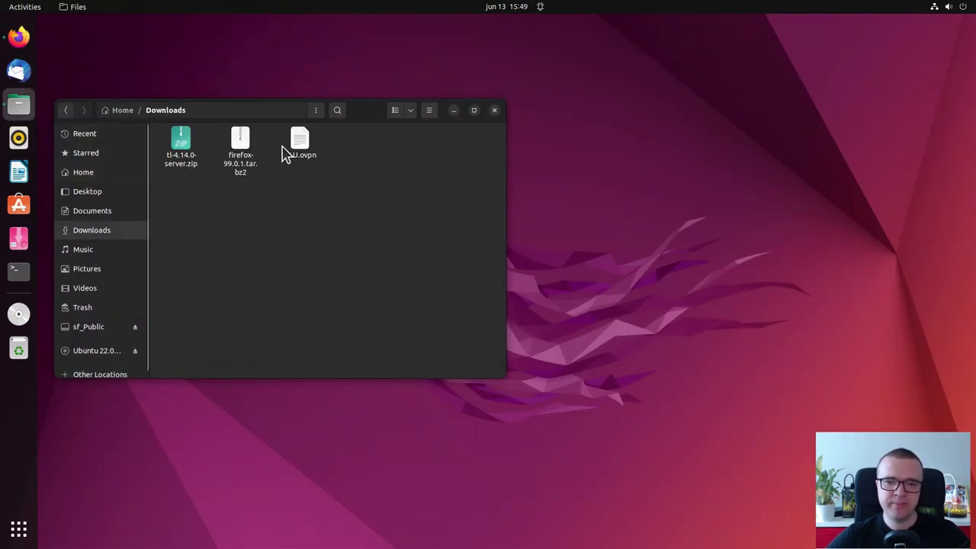
click(187, 169)
right_click(187, 170)
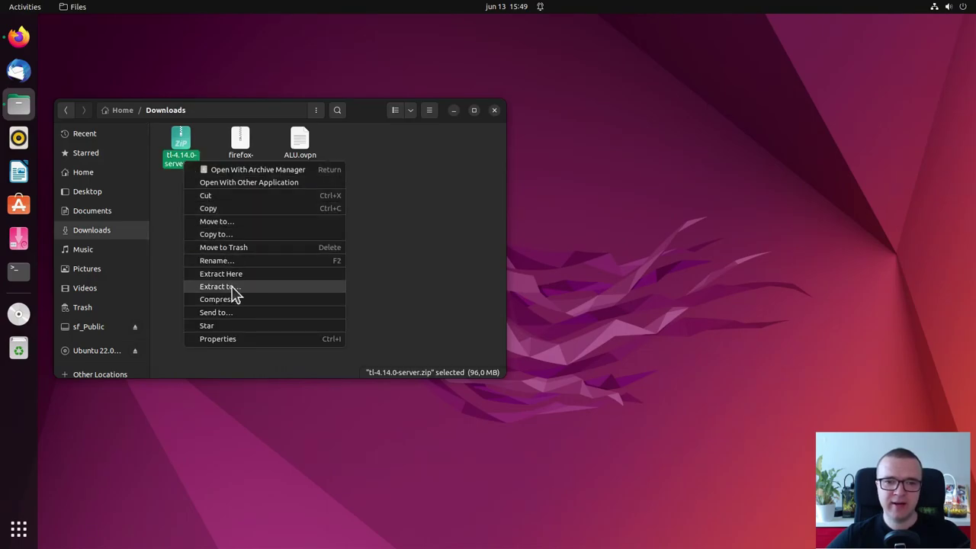
click(235, 276)
click(235, 283)
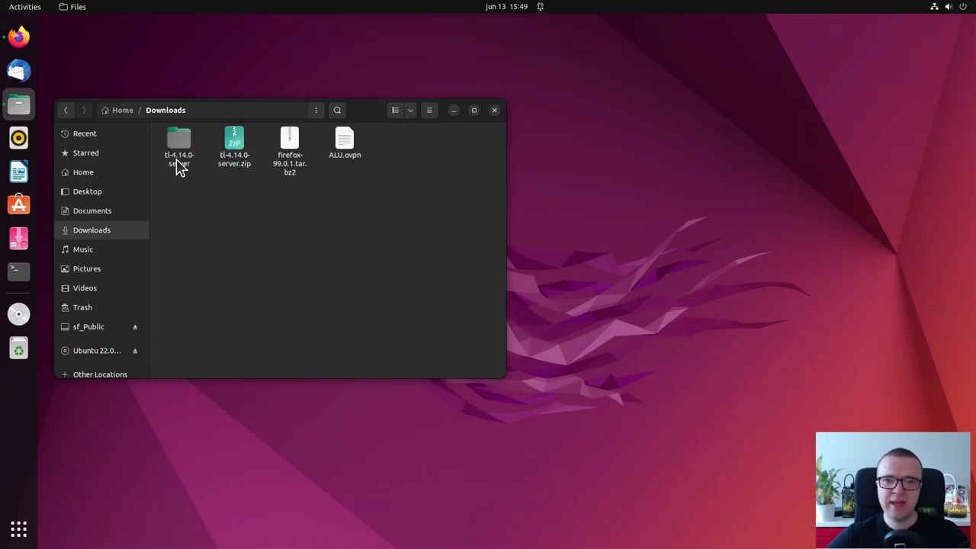
double_click(178, 159)
right_click(238, 263)
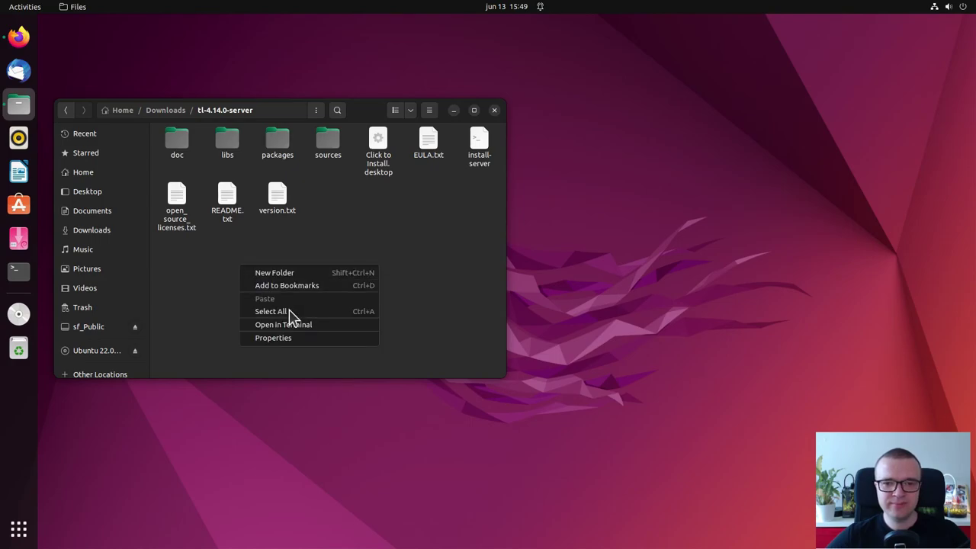
Run ./install-server from a terminal in the folder and authorize it as root
click(292, 322)
text(./)
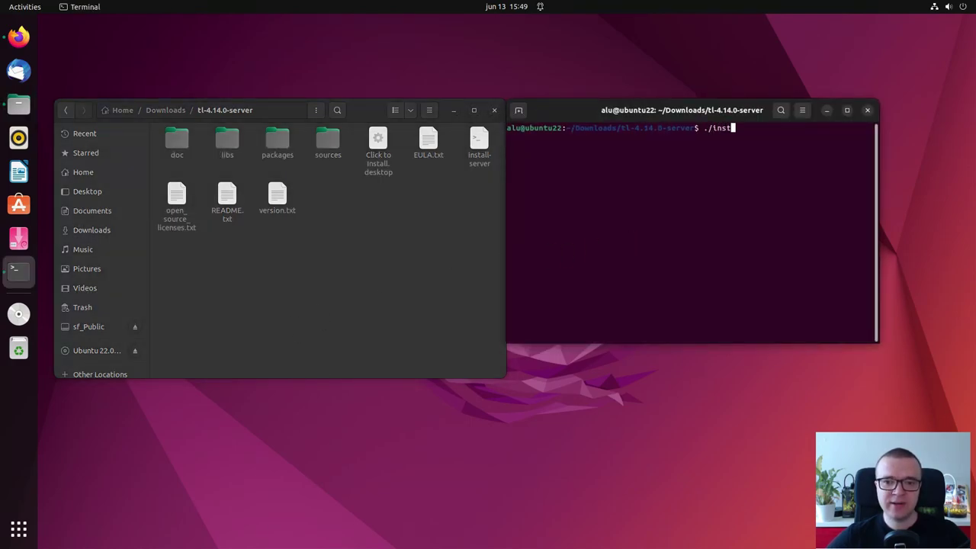
text(inst)
key(Tab)
key(Return)
click(595, 311)
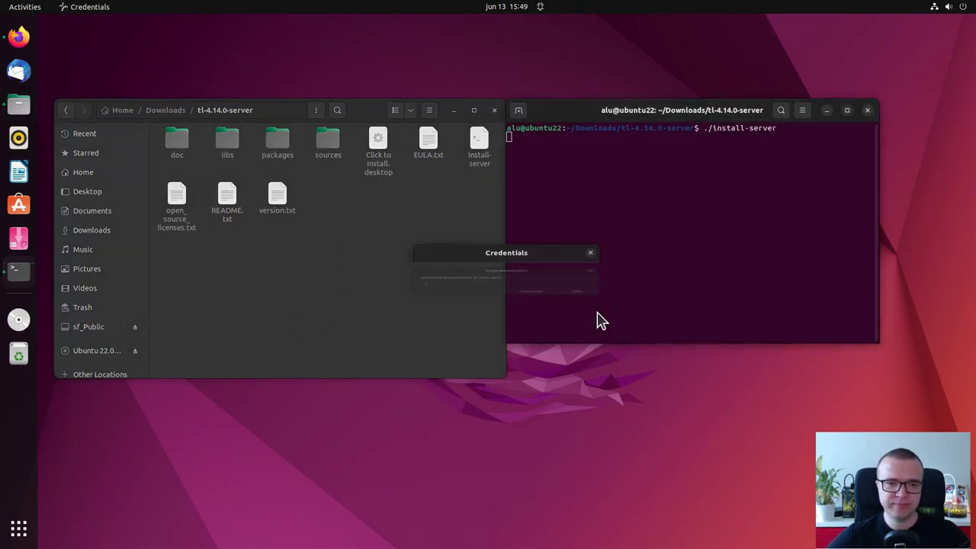
click(597, 312)
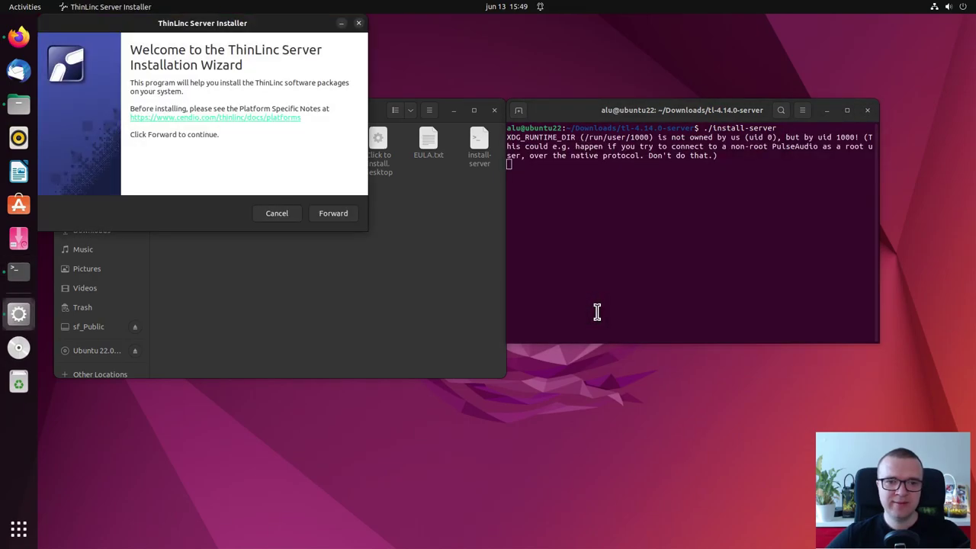
Step past the installer welcome and package list to install the ThinLinc server packages
drag(311, 44, 636, 198)
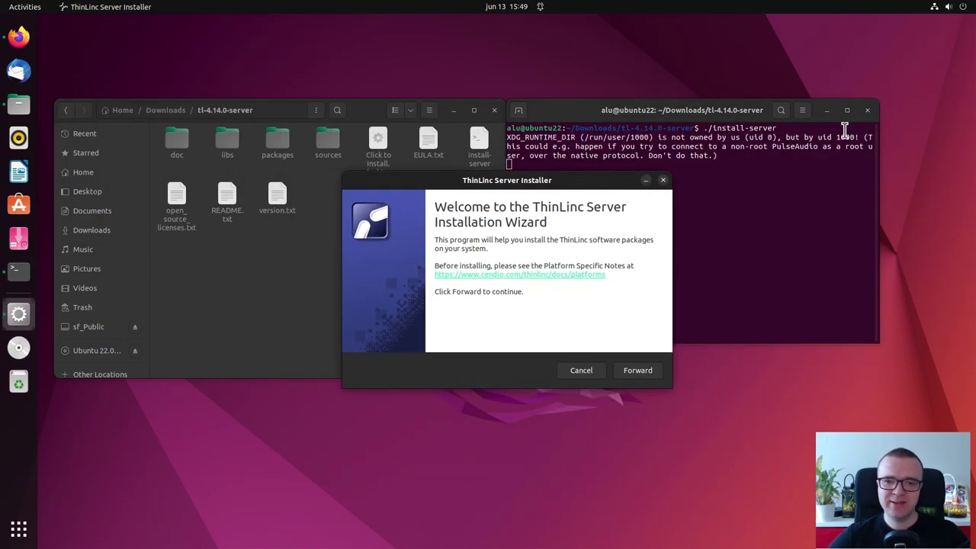
click(827, 110)
click(454, 111)
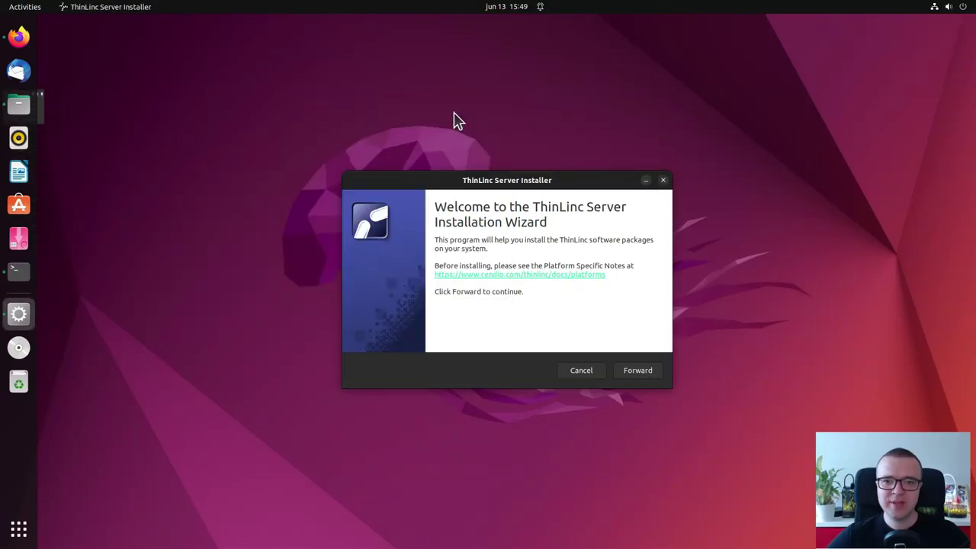
click(645, 372)
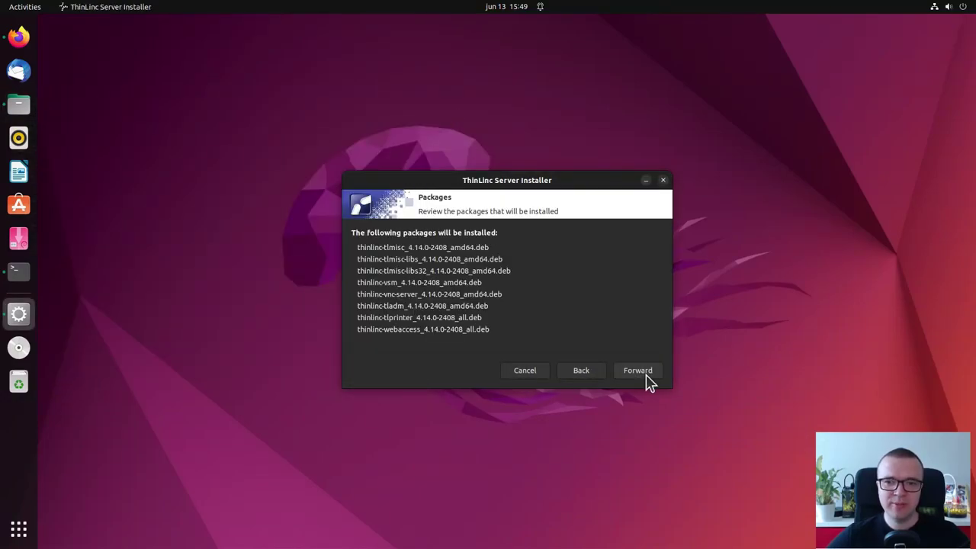
click(645, 375)
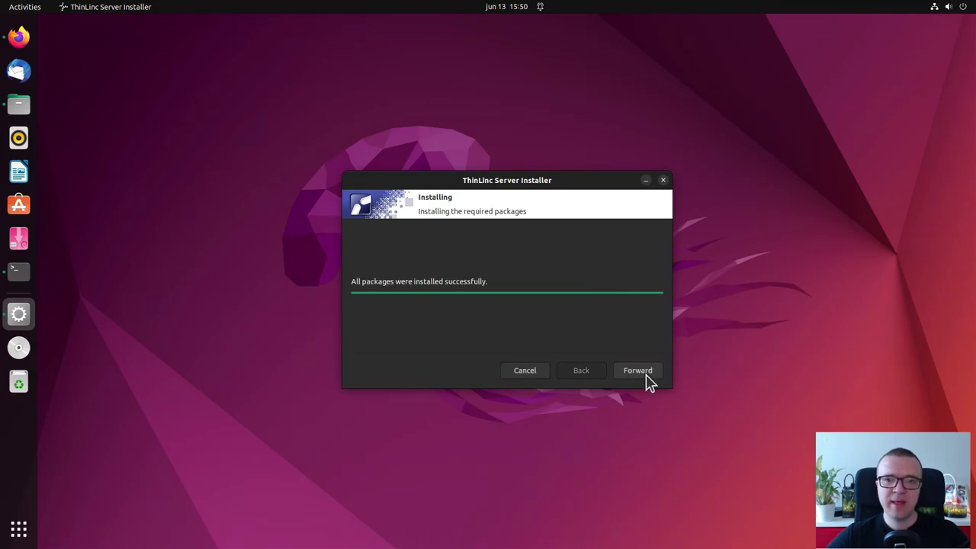
click(645, 374)
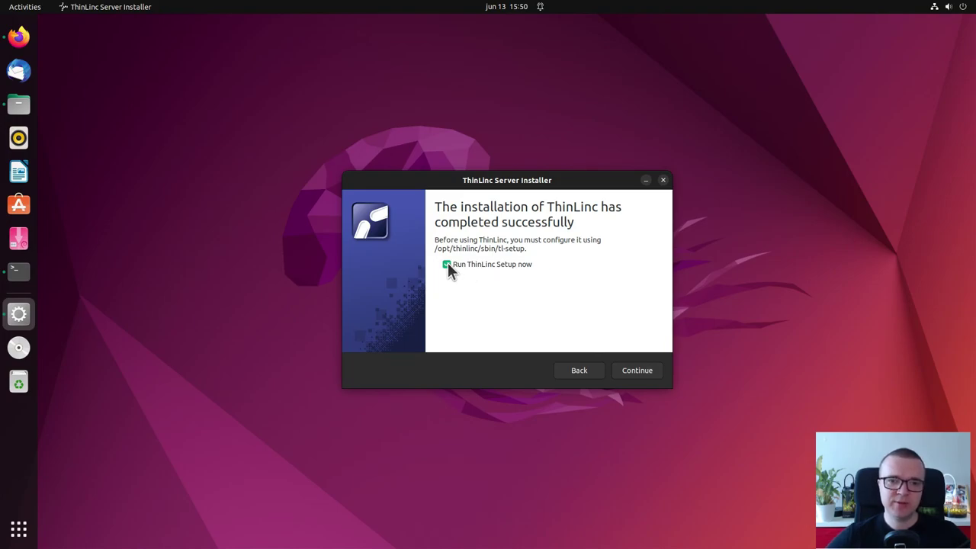
Close the installer and launch ThinLinc Setup from the application search with root privileges
click(638, 372)
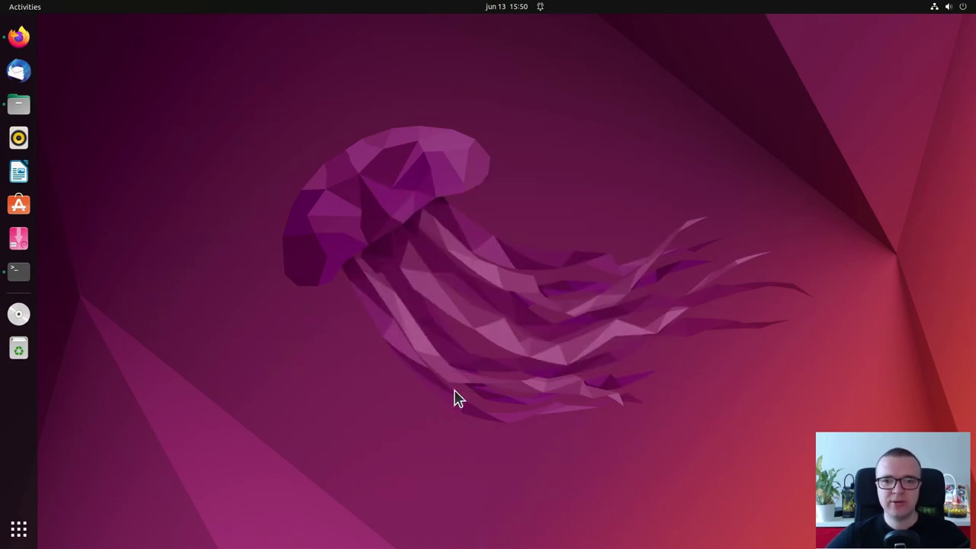
click(19, 536)
text(thinl)
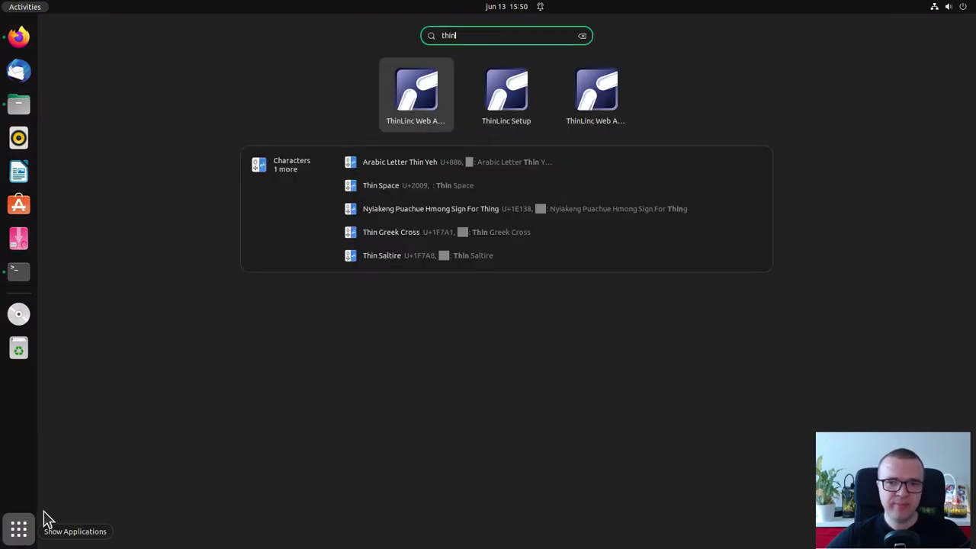
click(499, 99)
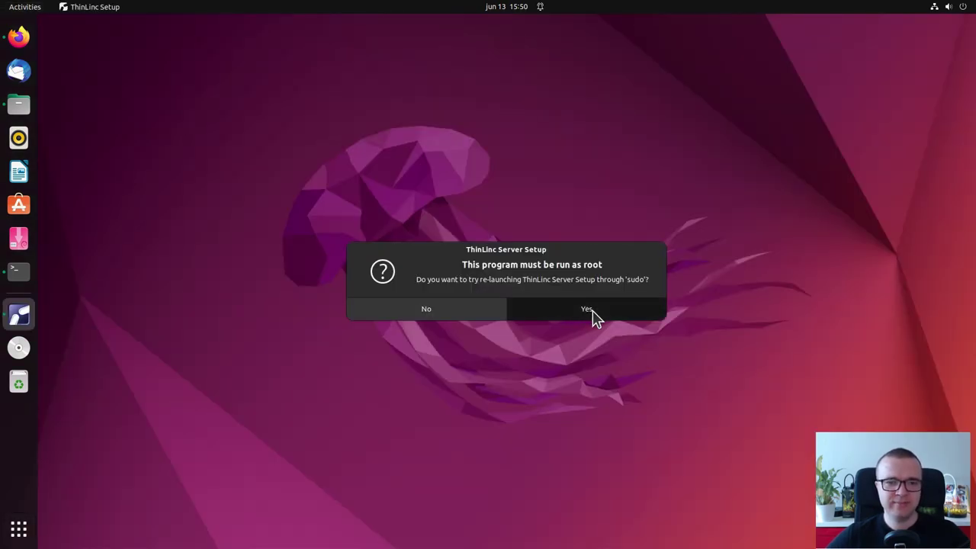
click(592, 315)
key(Return)
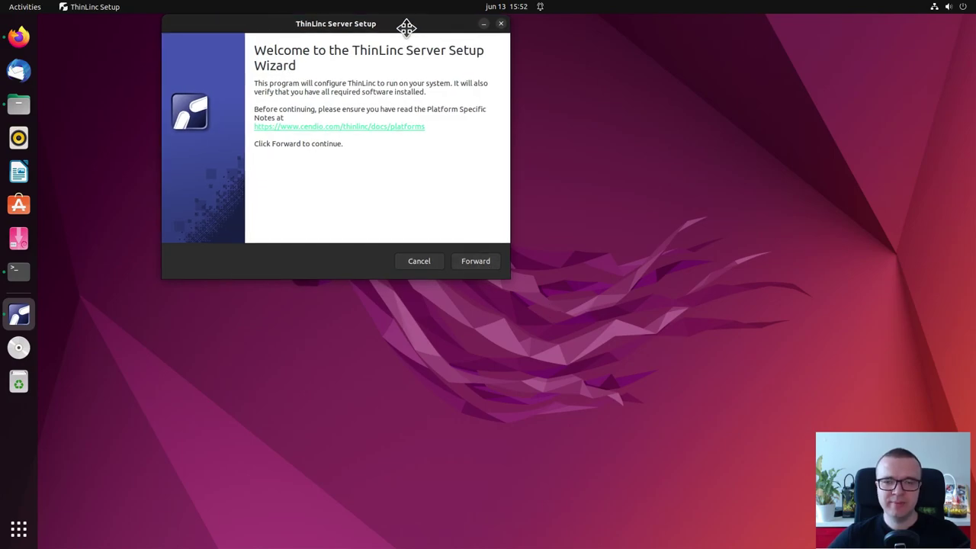
drag(403, 26, 577, 113)
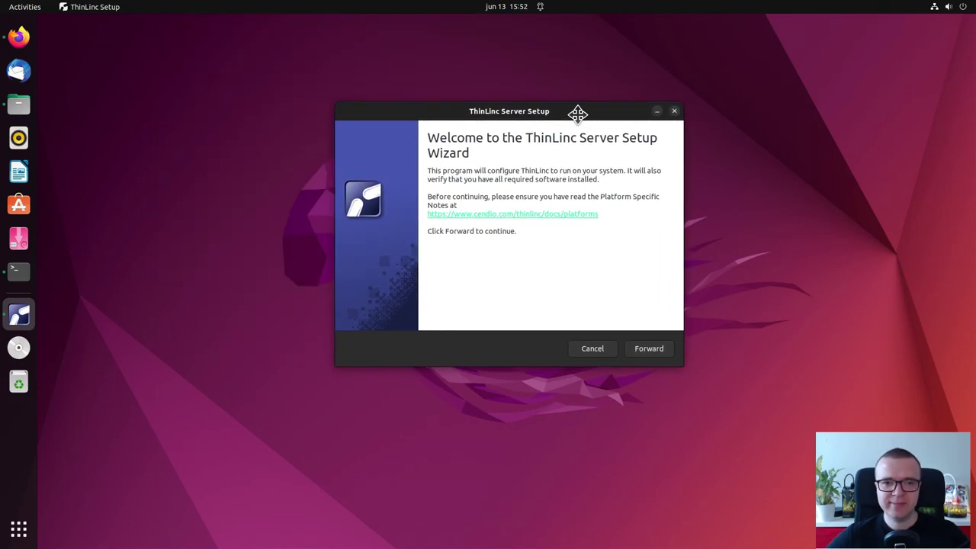
Accept the license, keep the Master server type and pass the system check
click(654, 352)
click(526, 317)
click(650, 350)
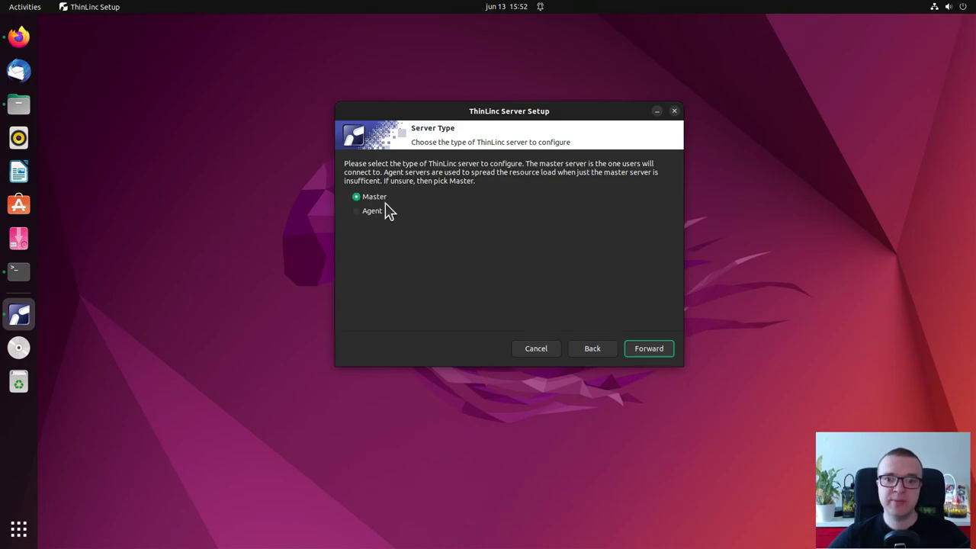
click(646, 349)
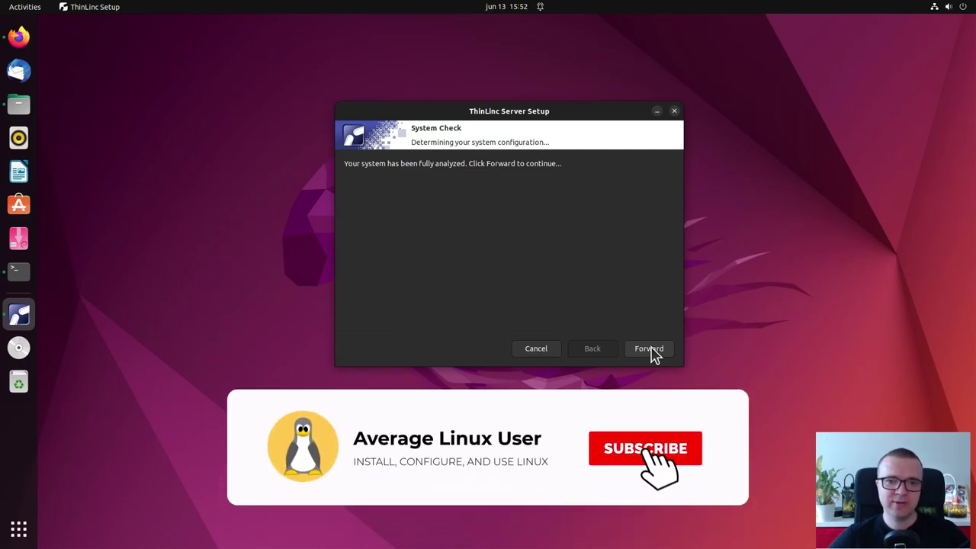
click(653, 354)
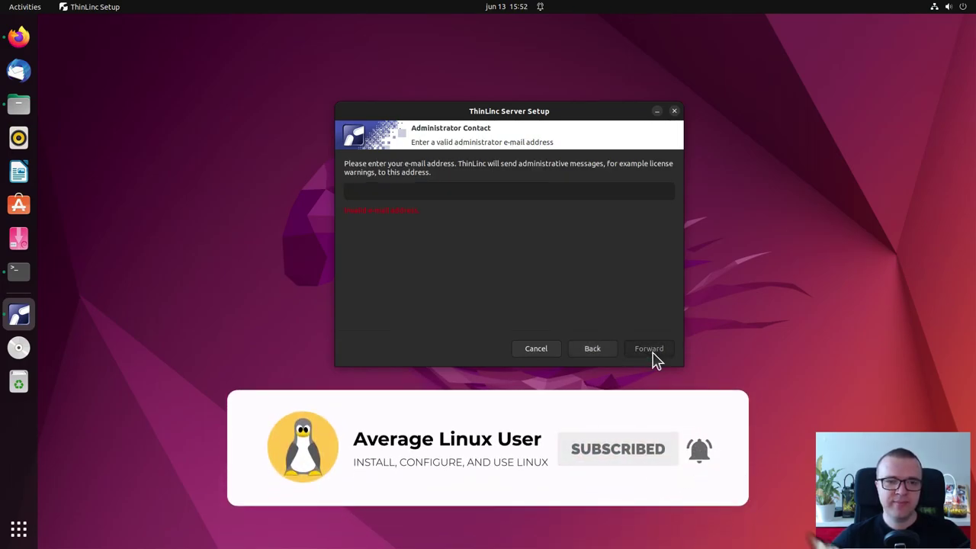
Enter the administrator e-mail address and the web administration password
click(523, 194)
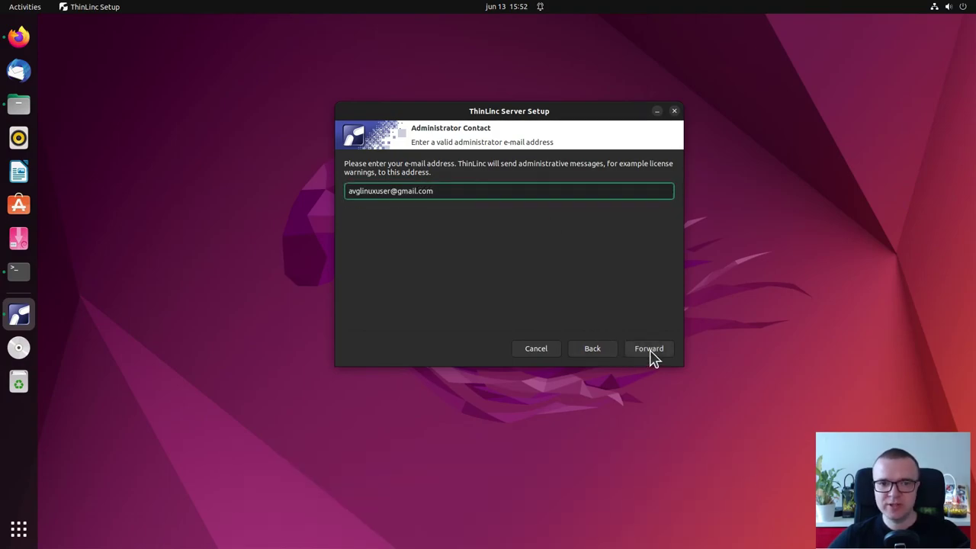
click(652, 356)
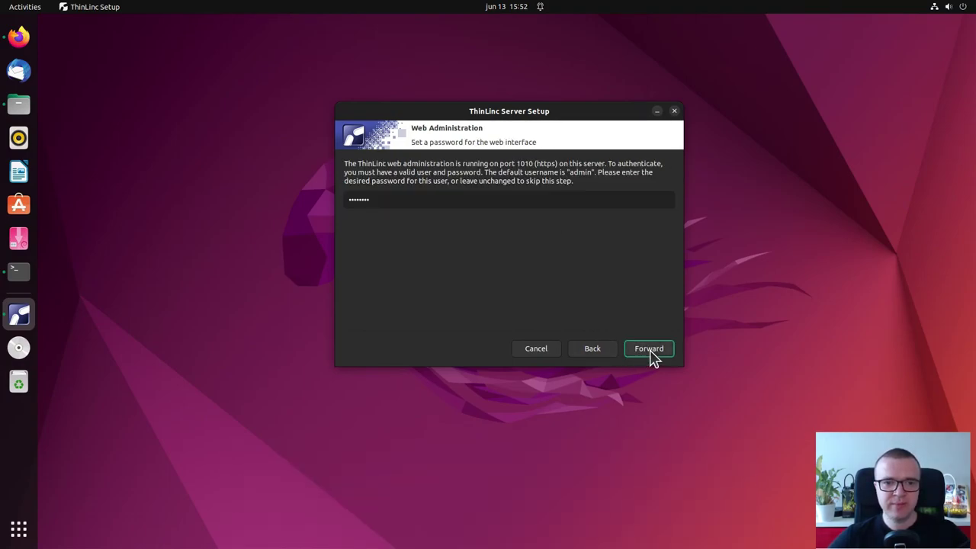
click(495, 200)
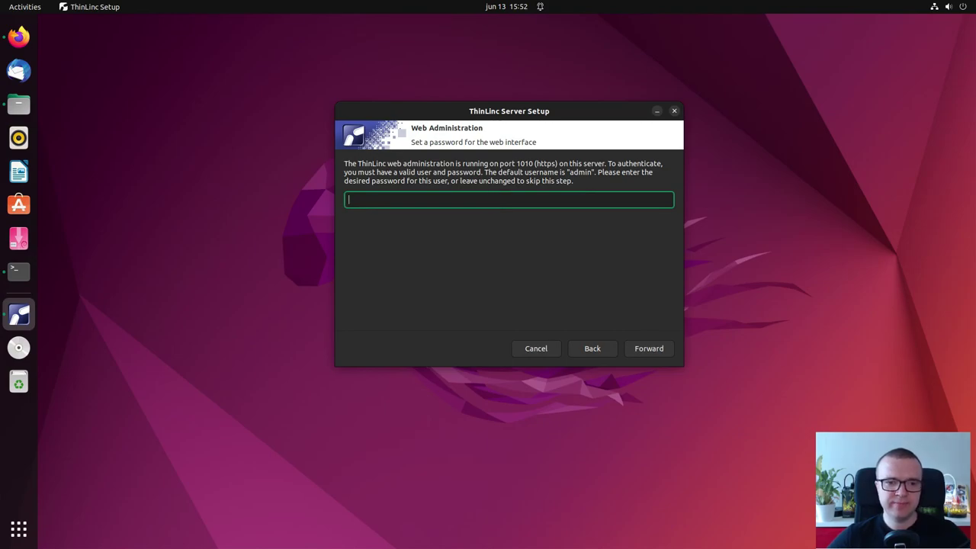
click(665, 352)
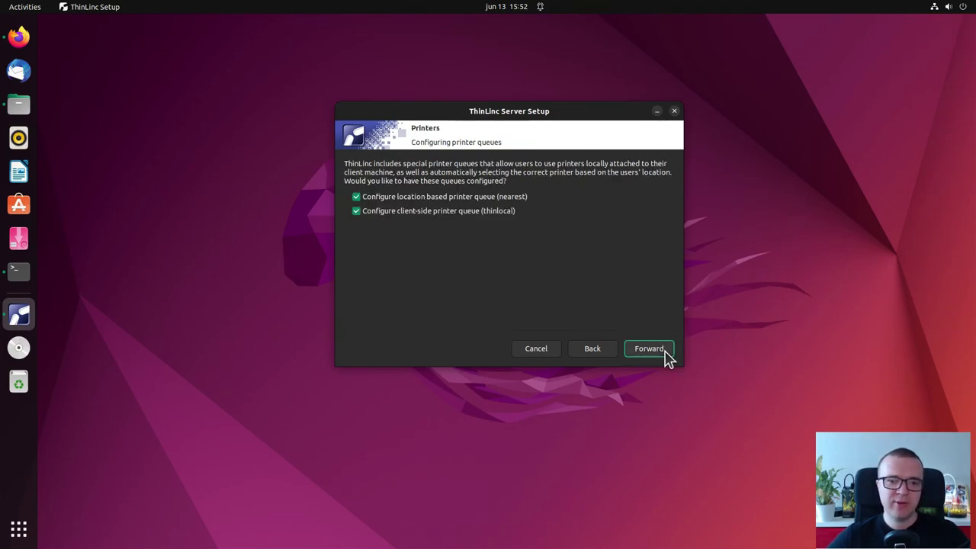
Configure both printer queues, open firewall ports, install the AppArmor profile and finish setup
click(660, 353)
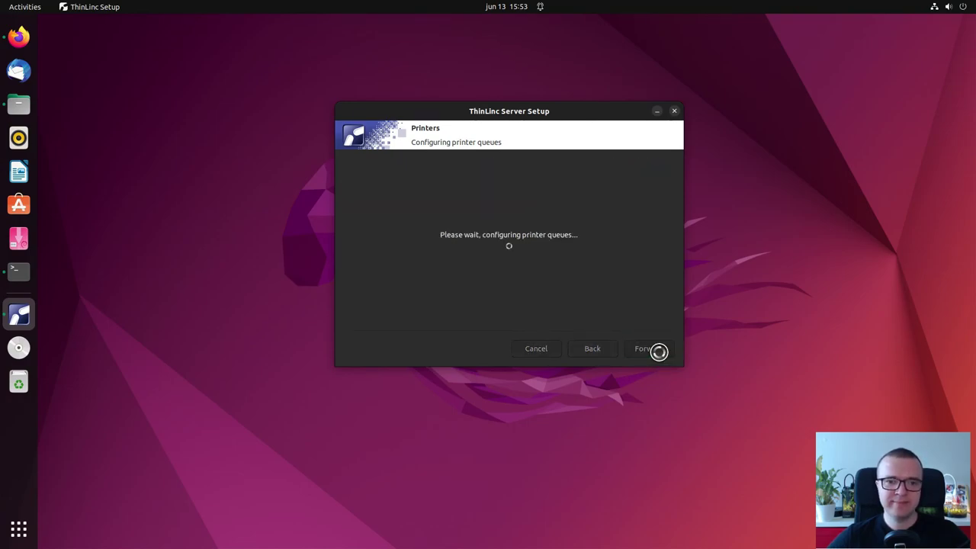
click(656, 354)
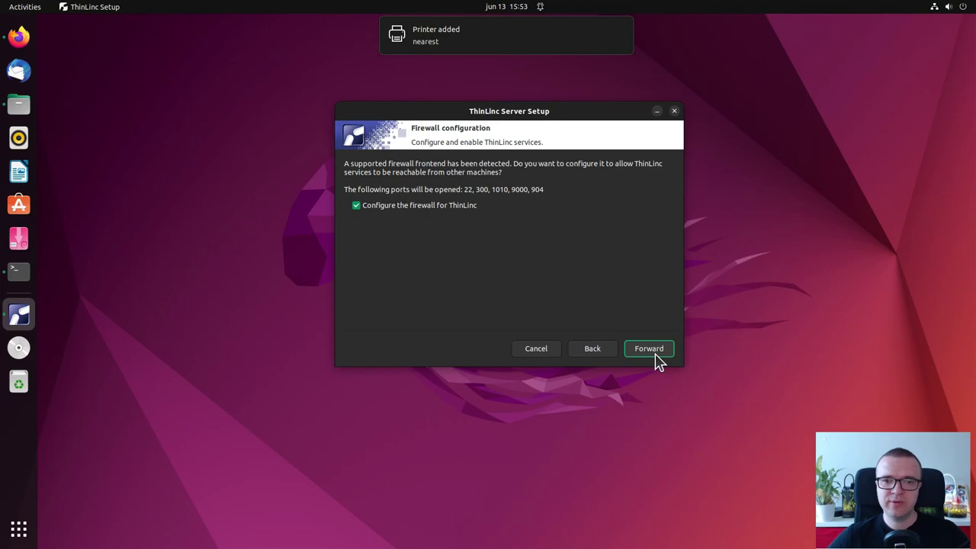
click(660, 357)
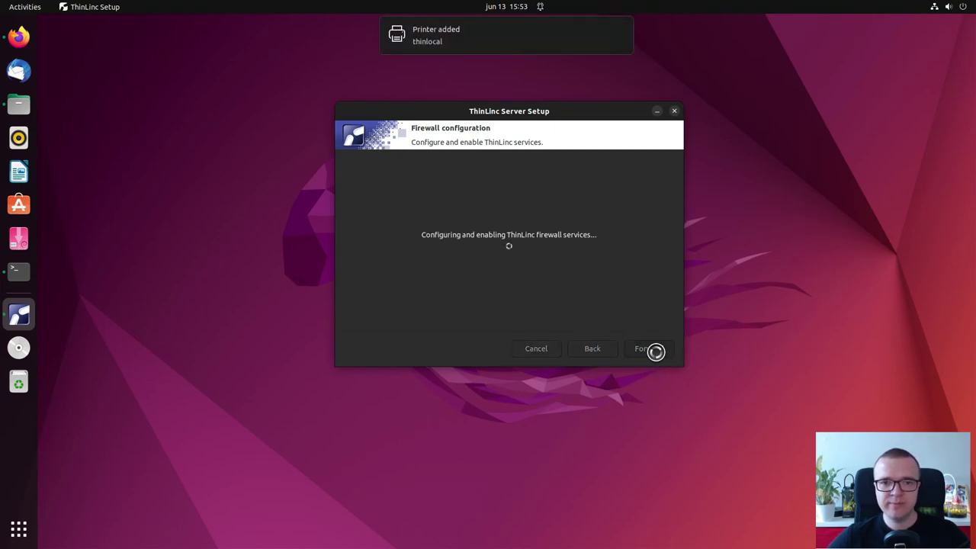
click(660, 357)
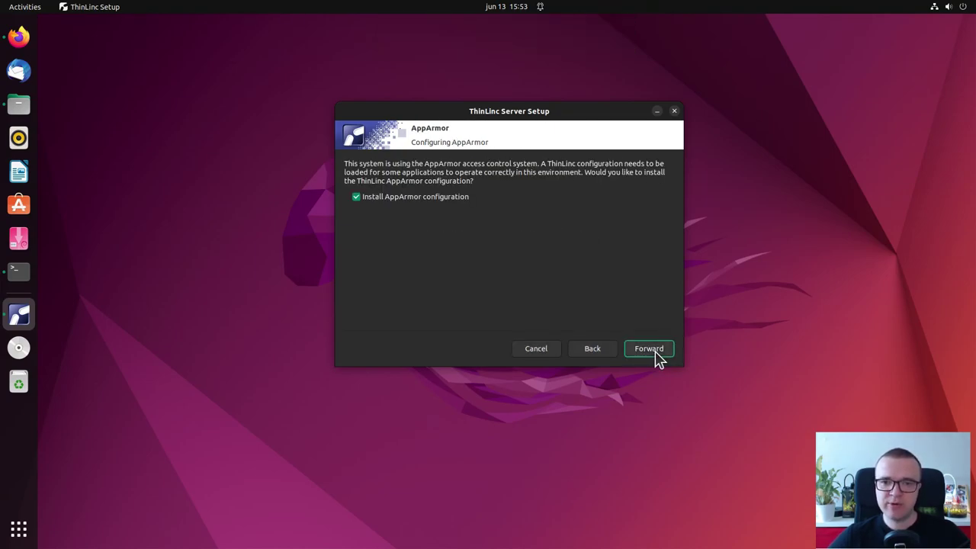
click(658, 355)
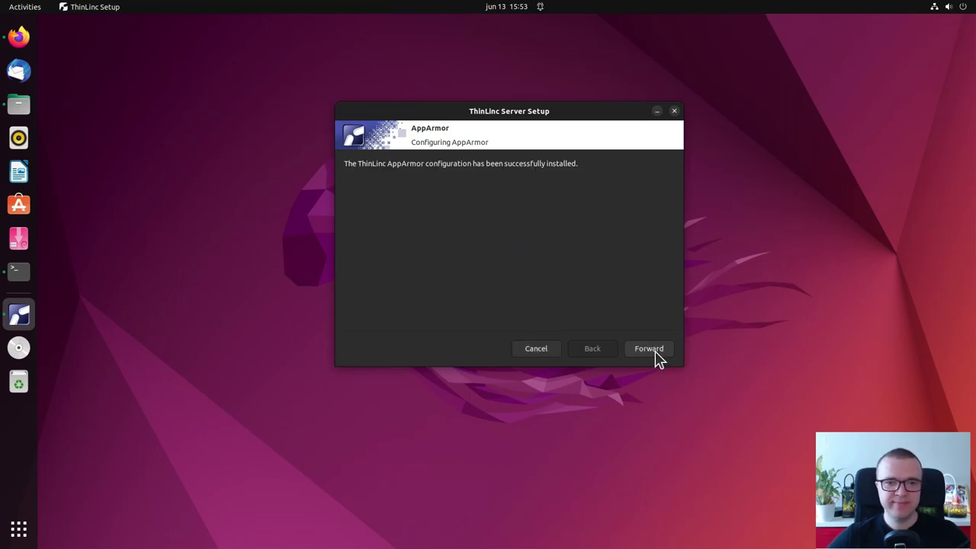
click(658, 355)
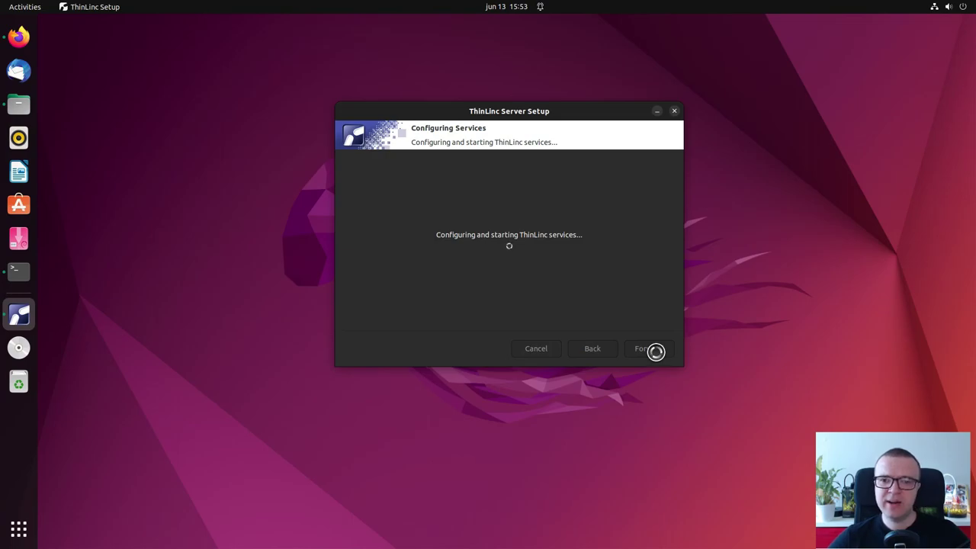
click(656, 355)
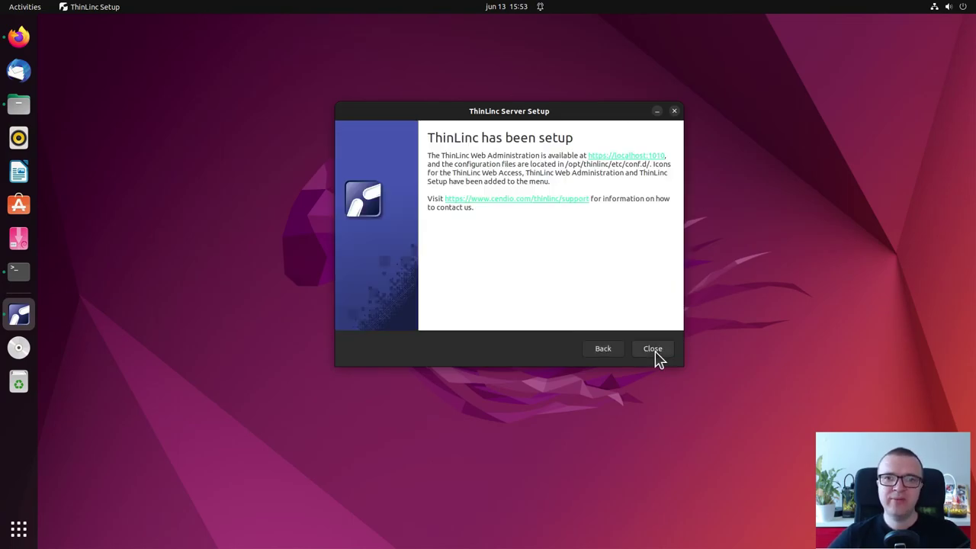
click(656, 355)
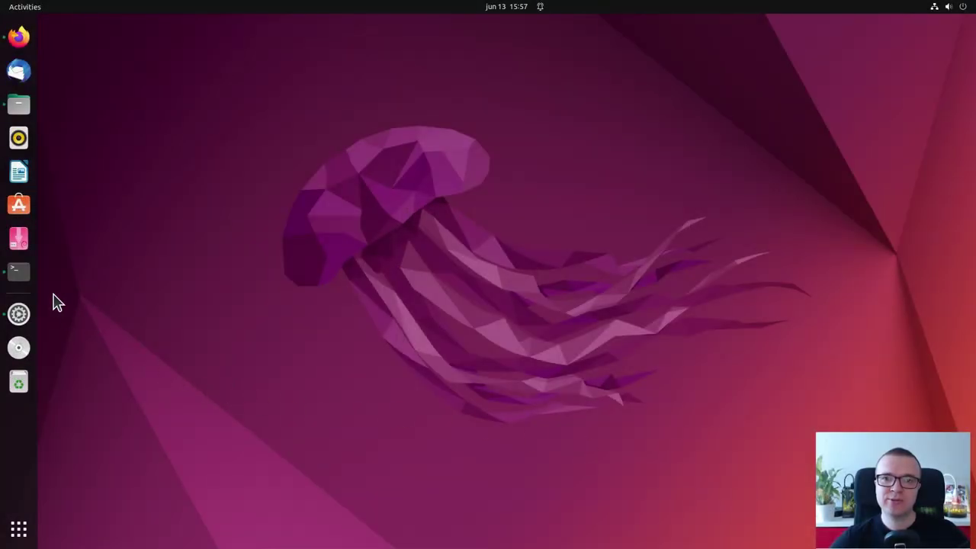
Run 'ip a' in a terminal and highlight the enp0s3 address 192.168.1.209
click(19, 273)
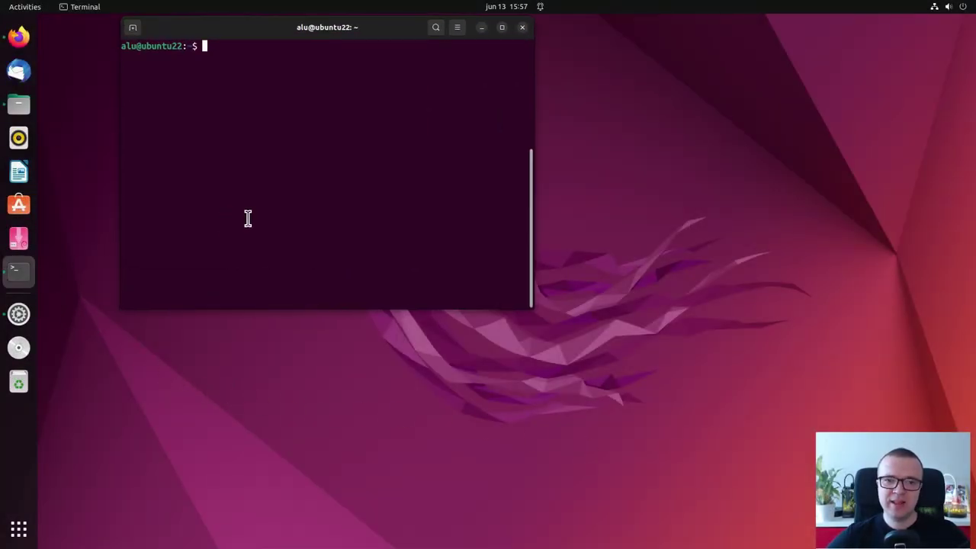
text(ip a)
key(Return)
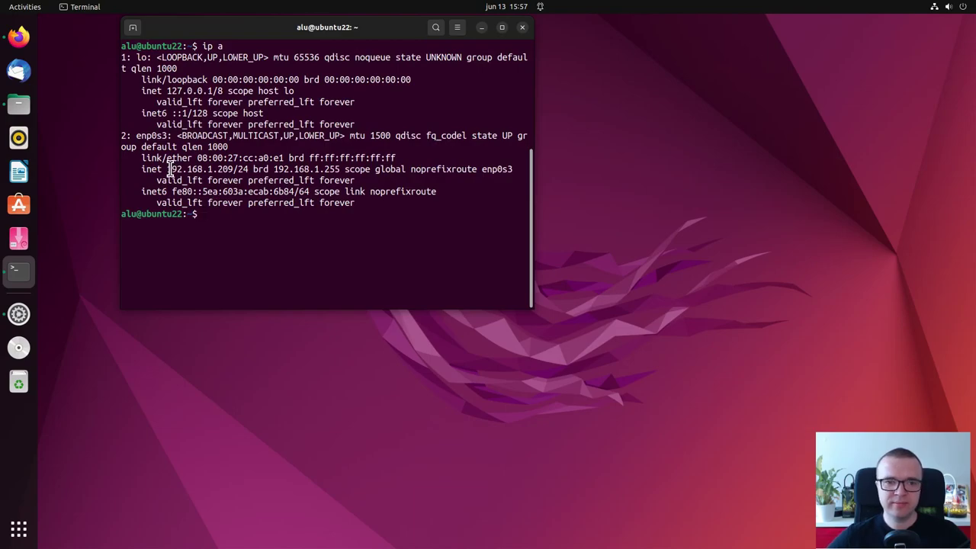
drag(166, 169, 233, 169)
View the Wired connection details in Network settings to confirm the IPv4 address
click(27, 315)
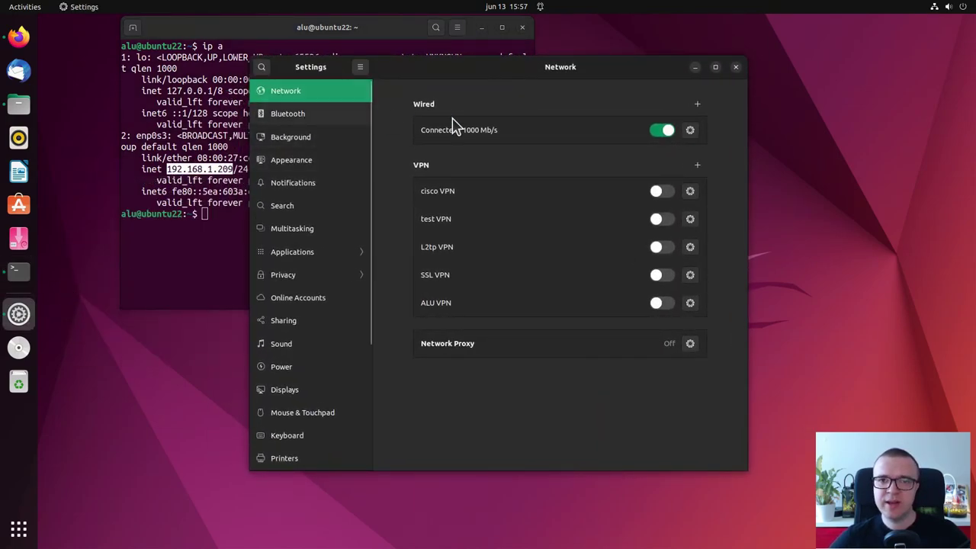
click(690, 131)
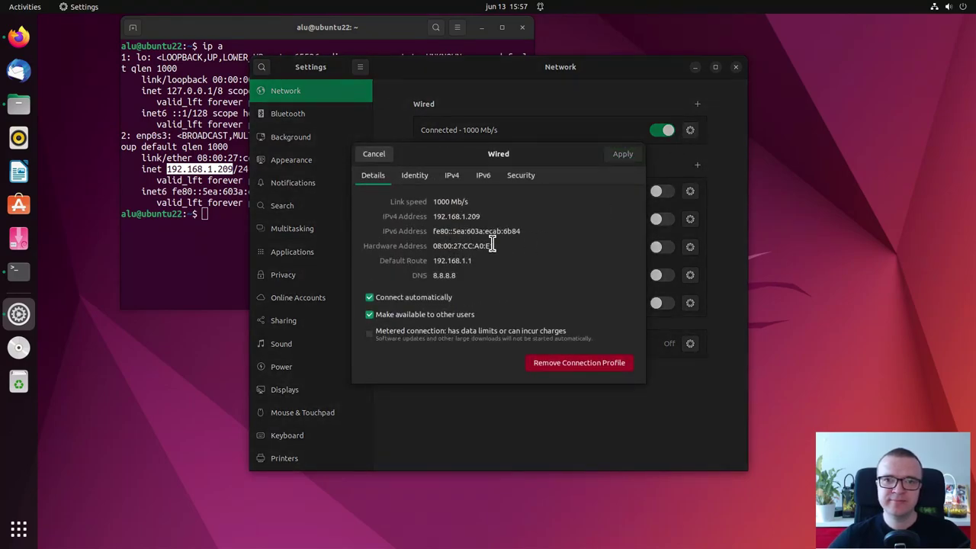
drag(433, 216, 491, 211)
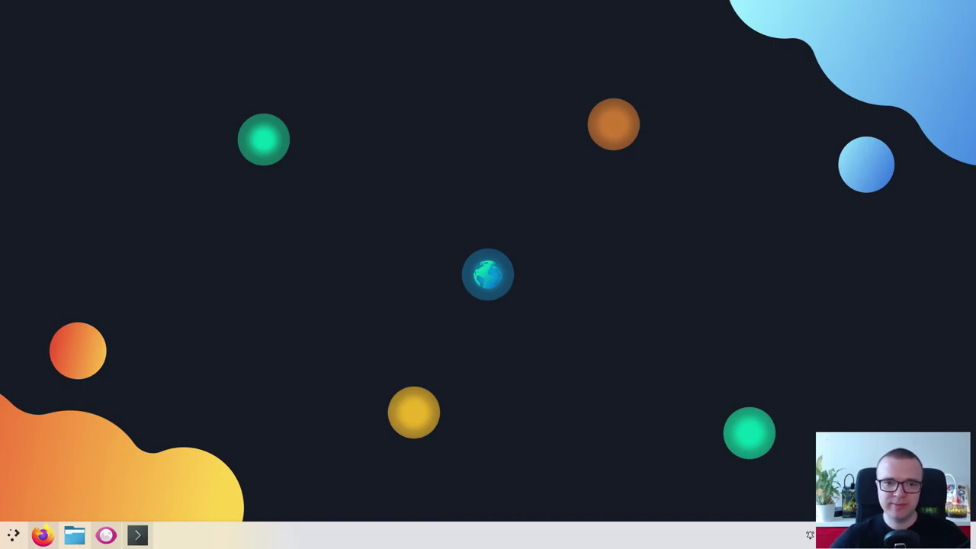
View the thinlinc-overview.jpg diagram in Gwenview
click(106, 534)
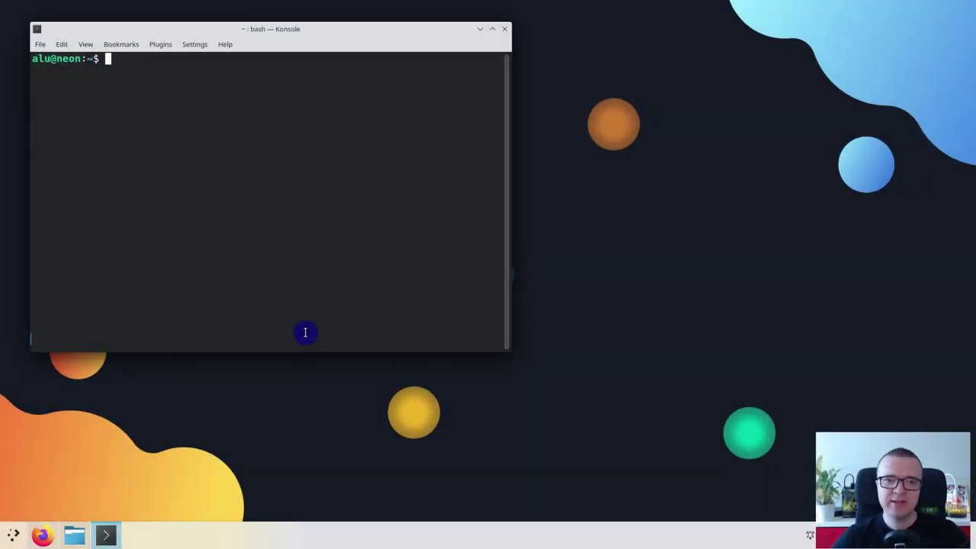
SSH into 192.168.1.209 with the user account, trust the host key and log in with its password
text(ssh alu@192.168.1.209)
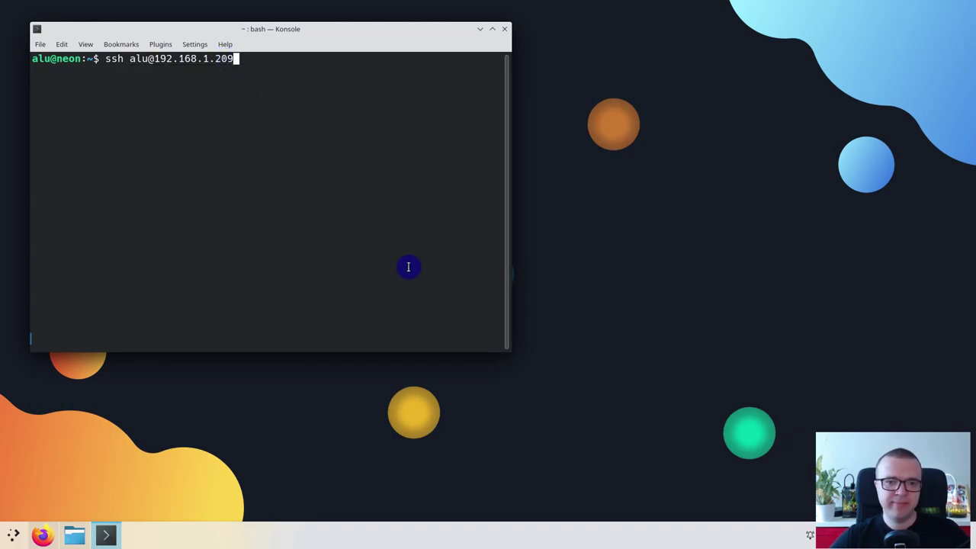
key(Return)
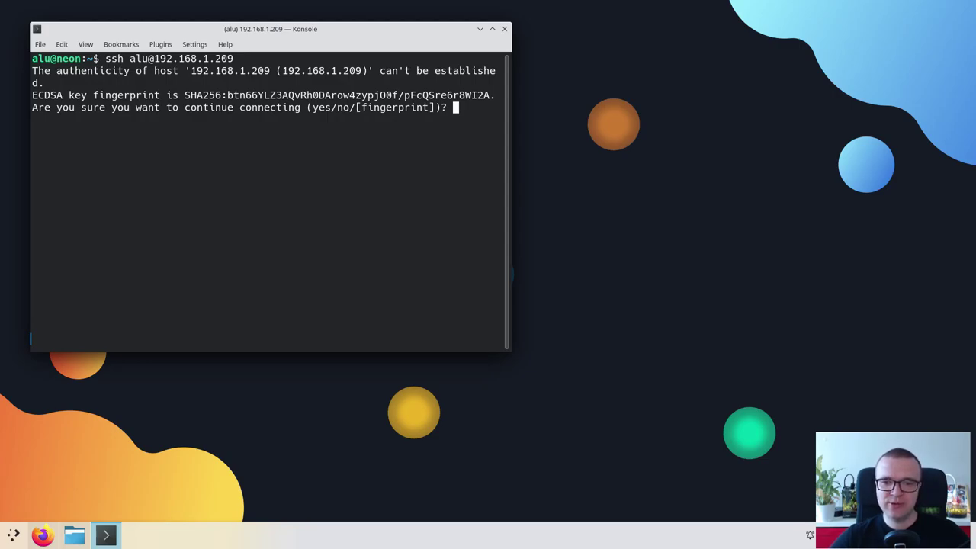
text(yes)
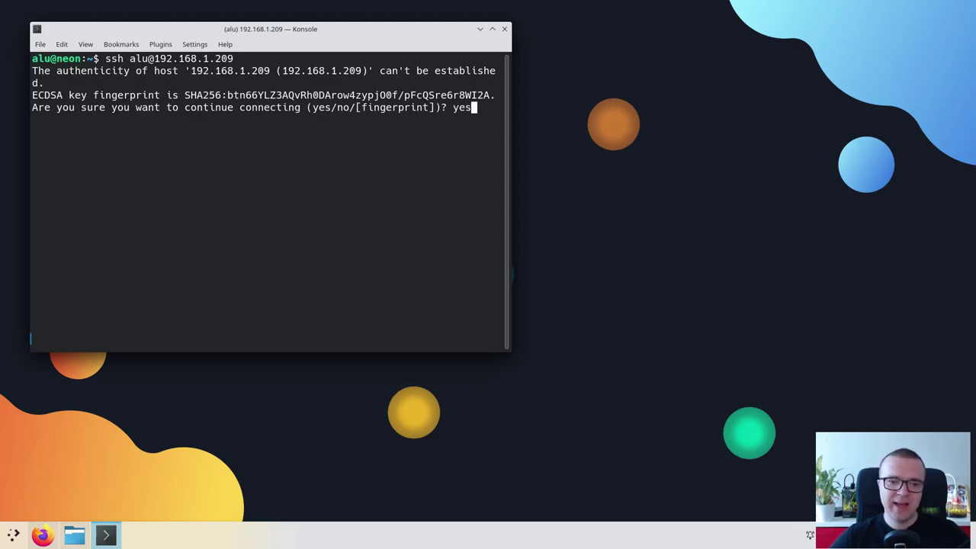
key(Return)
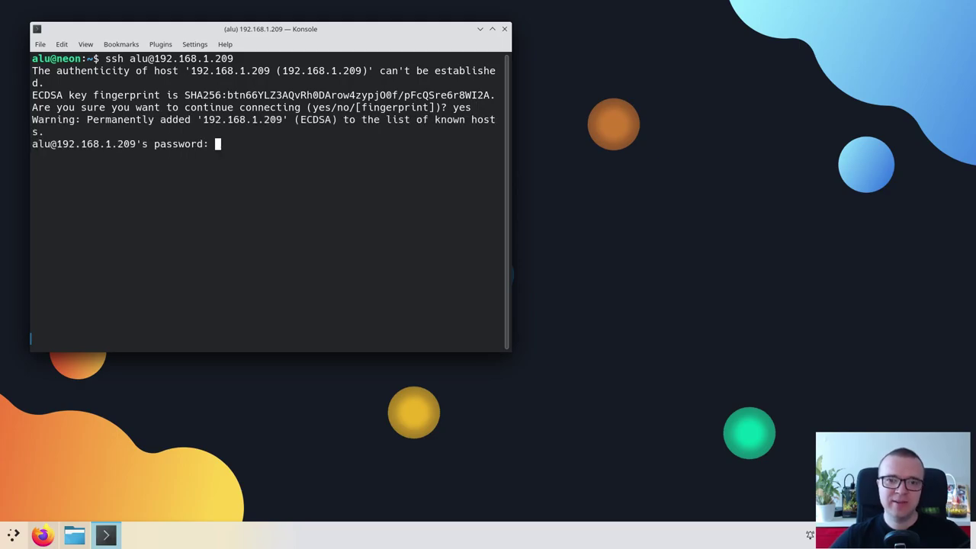
key(Return)
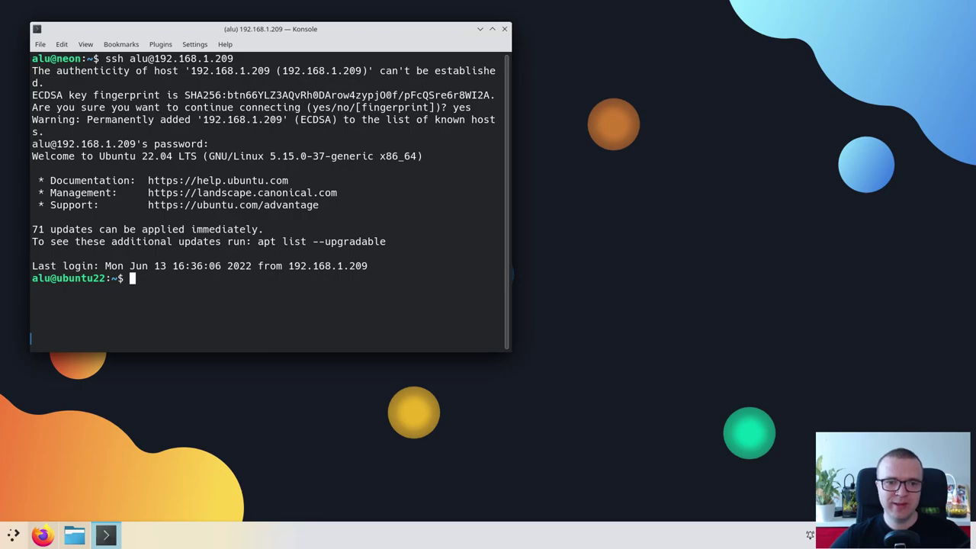
drag(58, 279, 106, 279)
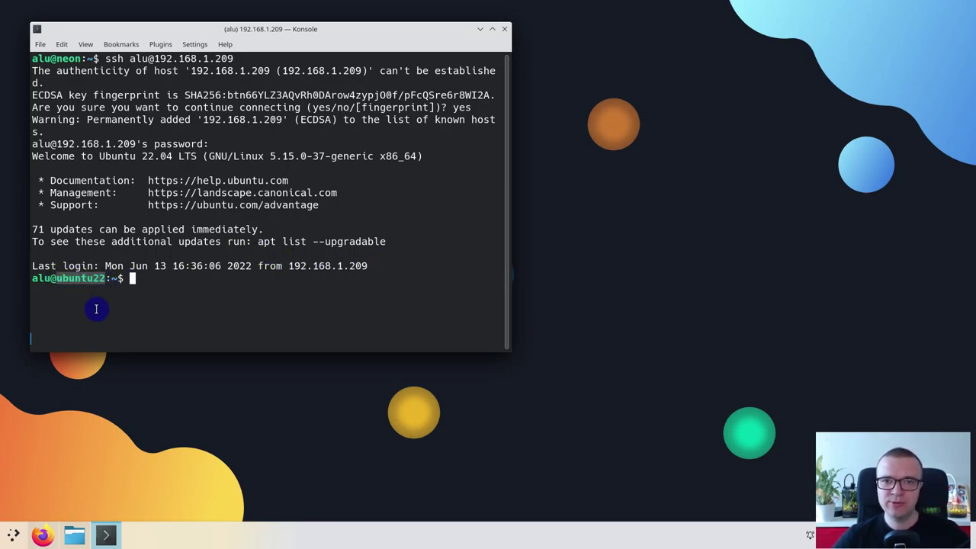
click(96, 310)
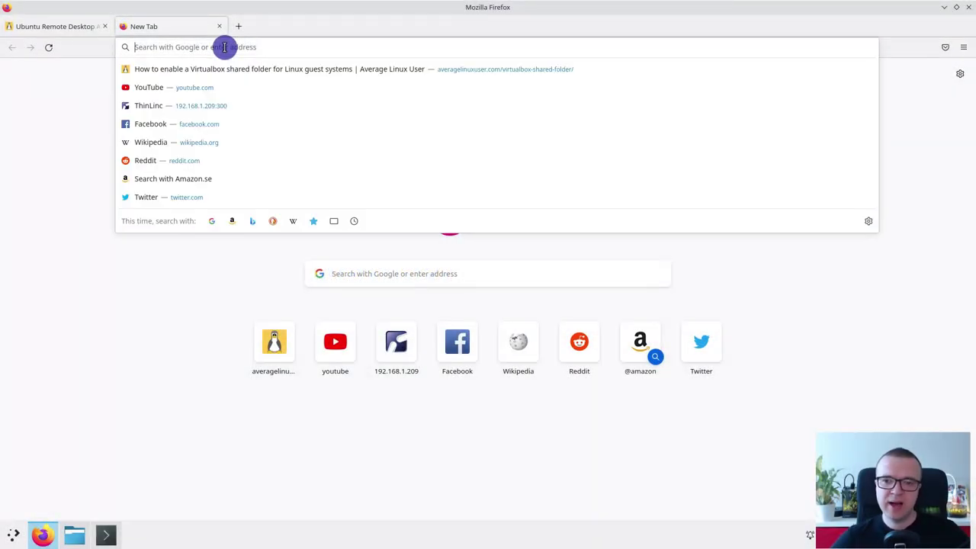
text(https://192.168.1.209:300/)
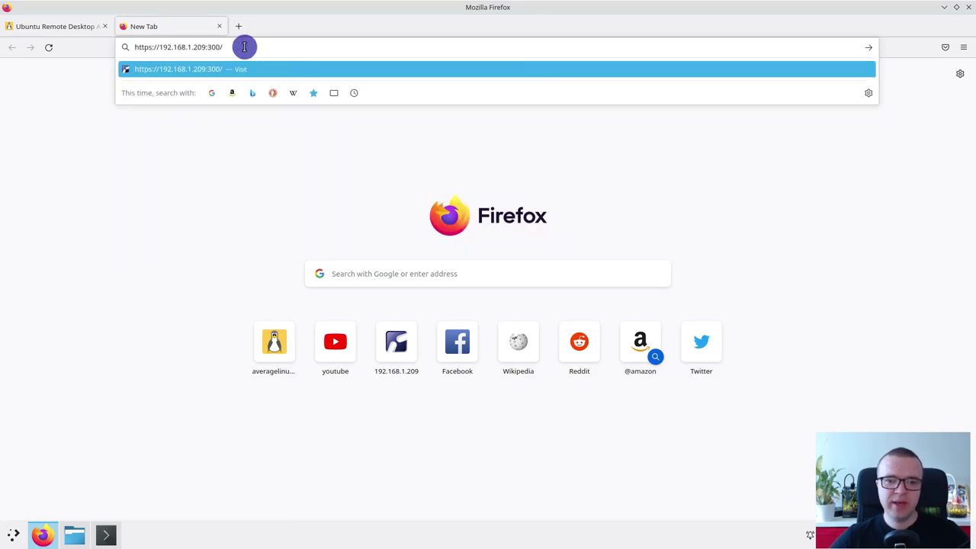
drag(206, 46, 220, 46)
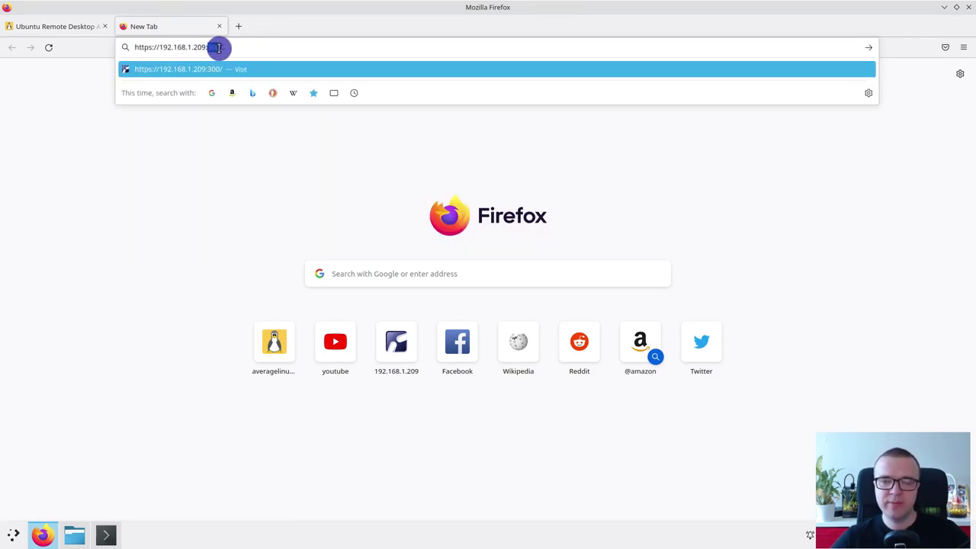
click(258, 50)
key(Return)
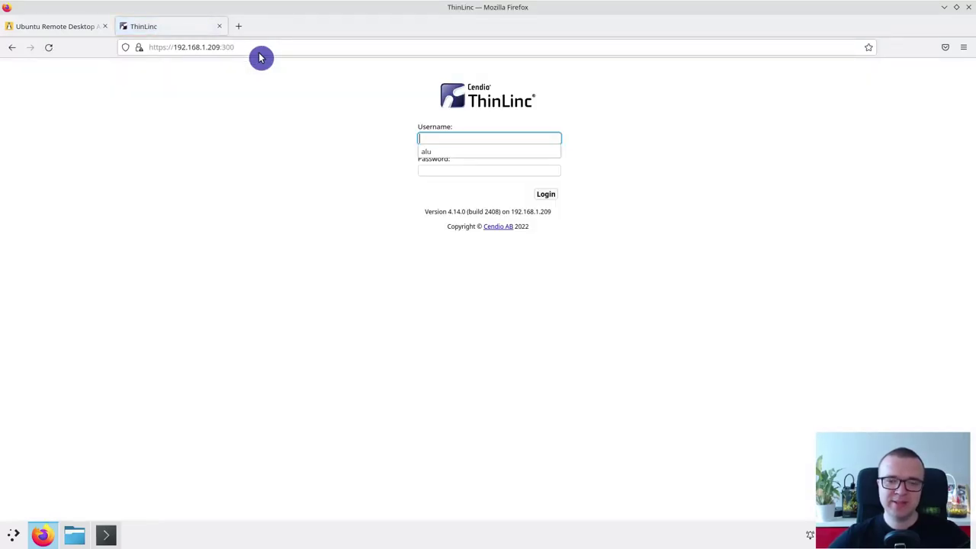
click(428, 150)
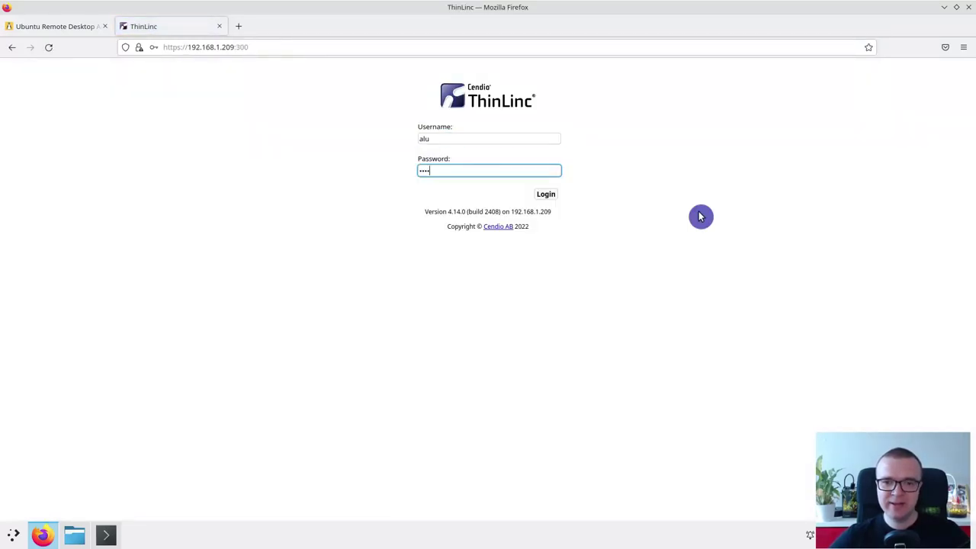
click(546, 194)
click(271, 187)
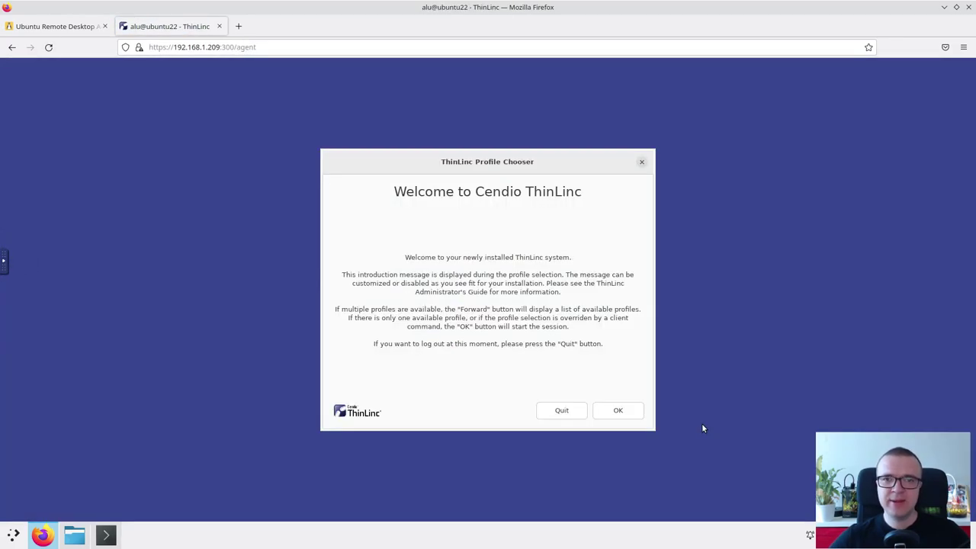
Accept the Profile Chooser to start the remote desktop, then open Files and a Terminal
click(618, 410)
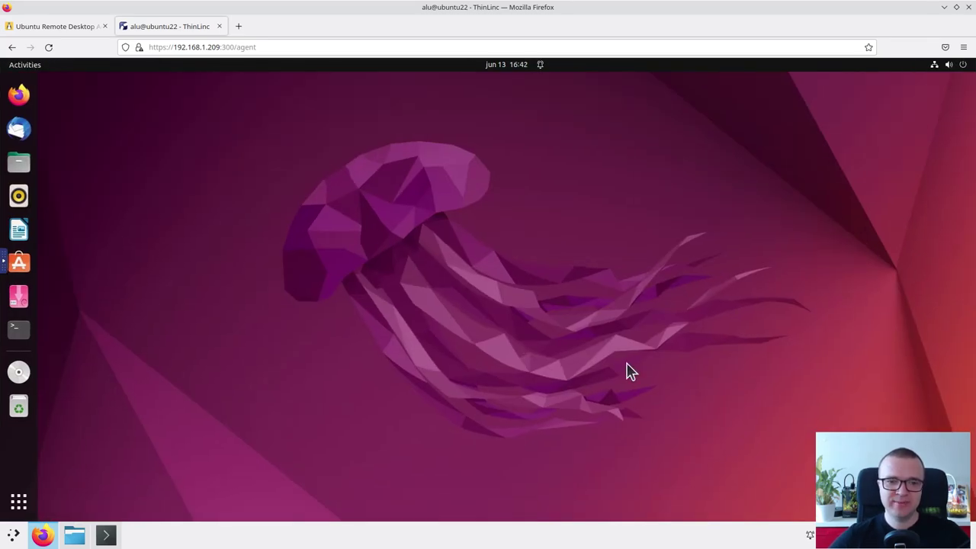
click(21, 169)
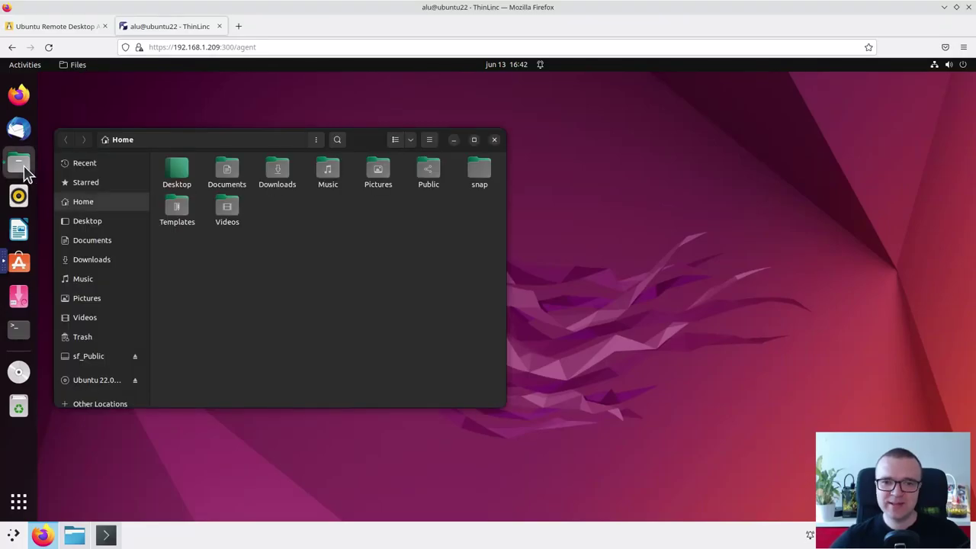
click(20, 331)
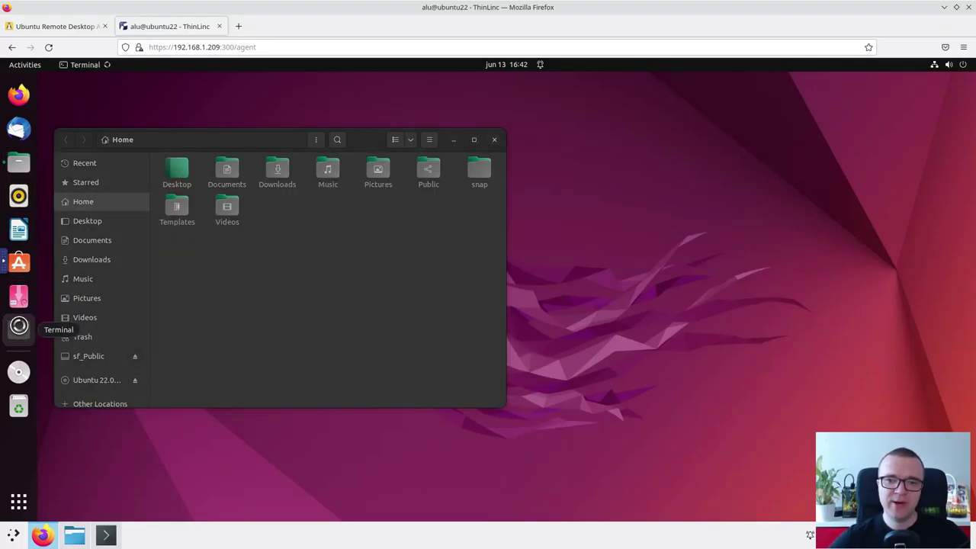
Browse the Activities workspaces and return to the workspace with Files in front
click(25, 64)
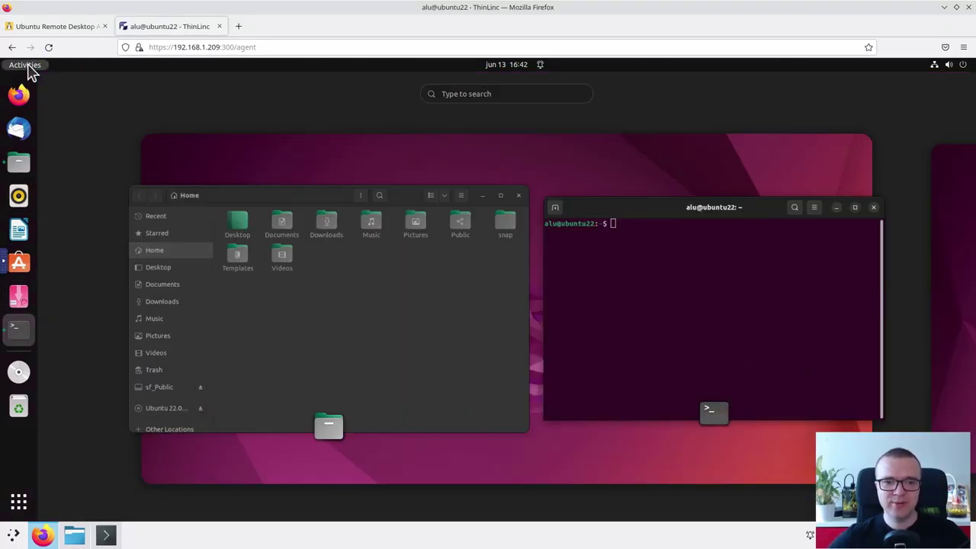
click(958, 258)
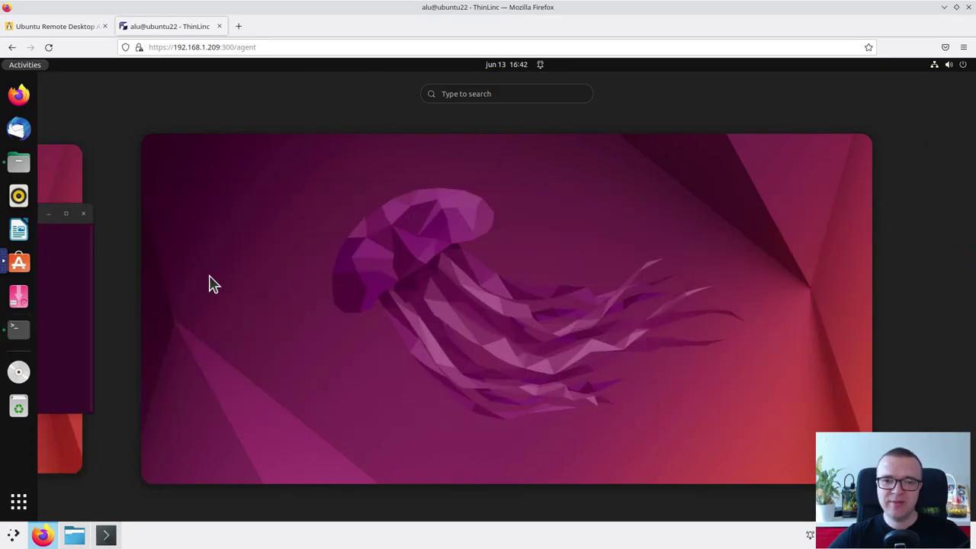
click(89, 288)
click(451, 303)
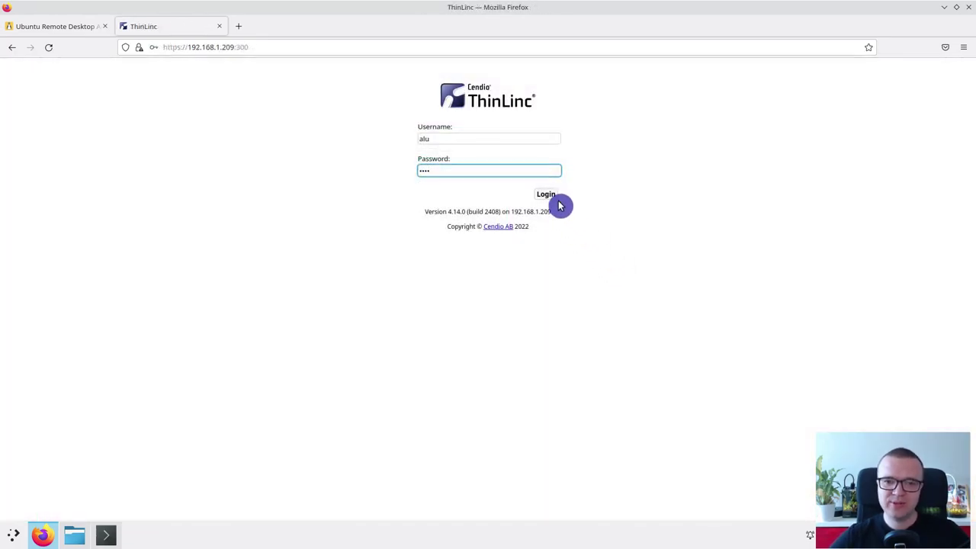
Log back in to a new session, then log out from the remote system menu
click(557, 199)
click(632, 412)
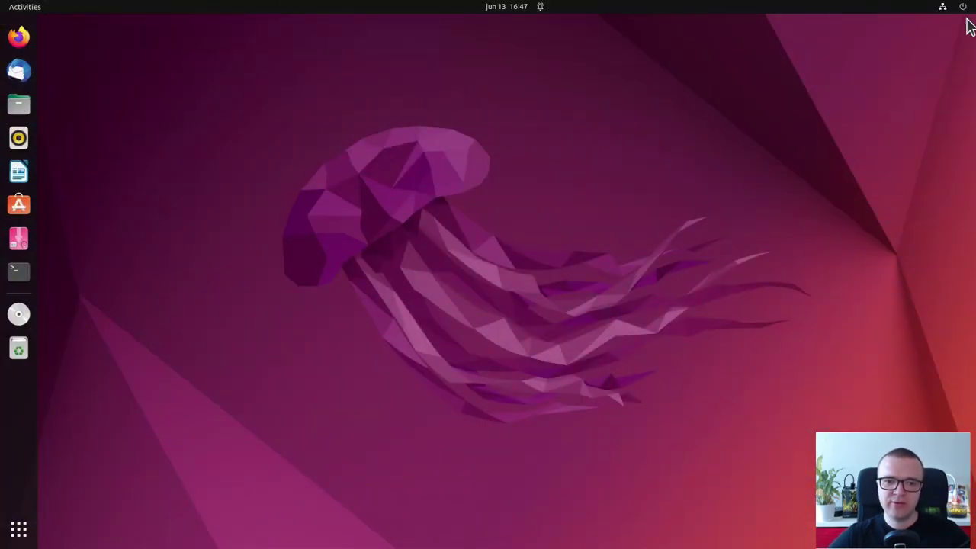
click(964, 9)
click(871, 168)
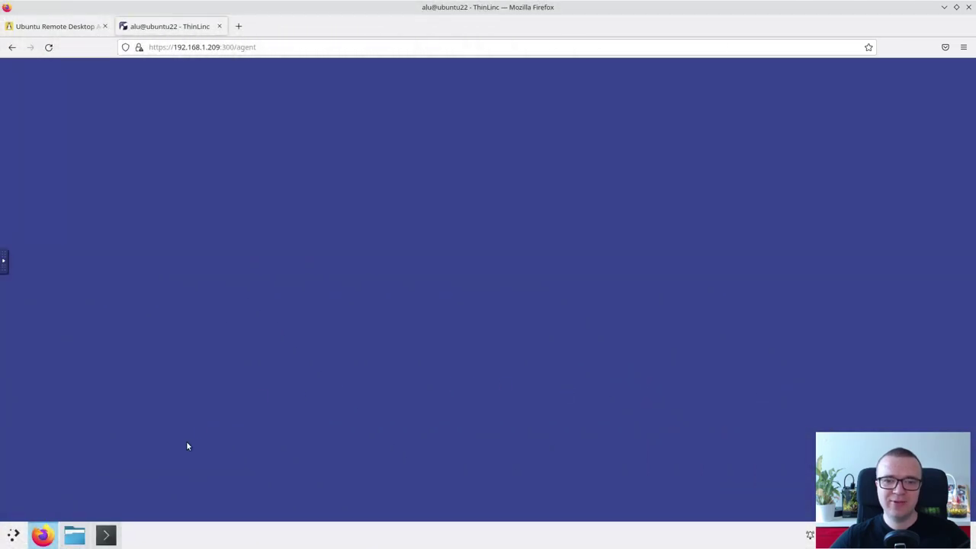
In Konsole, SSH into 192.168.1.209 and run kill -9 -1 to end all the user's processes
click(106, 535)
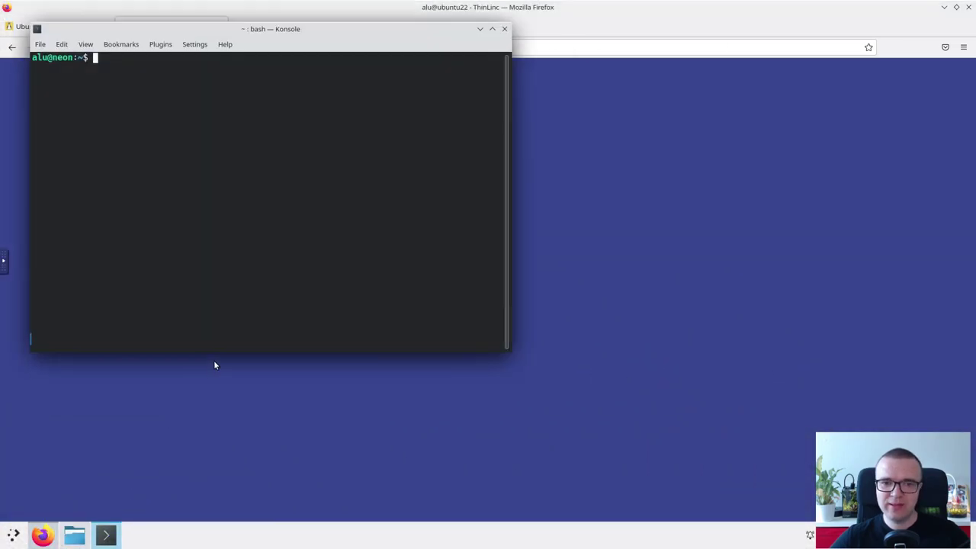
click(244, 312)
text(ssh alu@192.168.1.209)
key(Return)
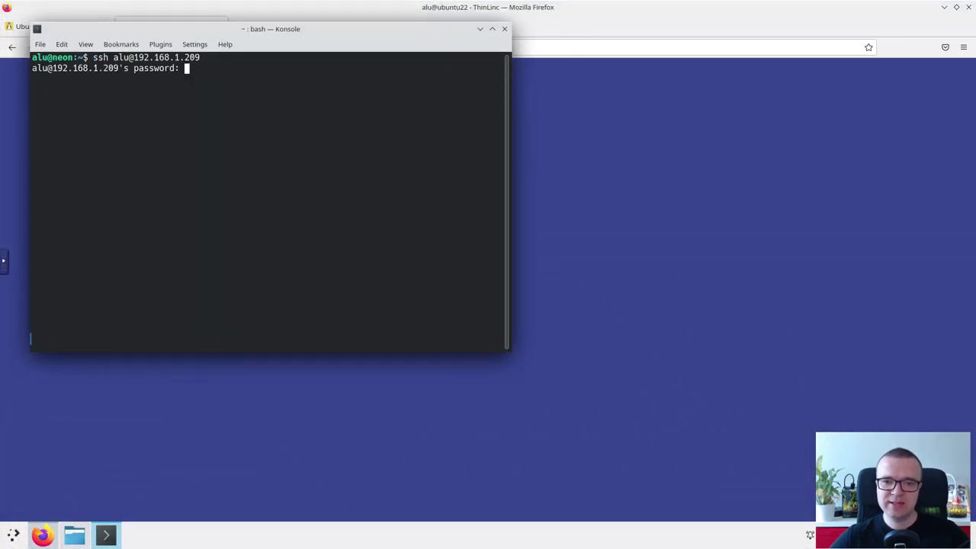
key(Return)
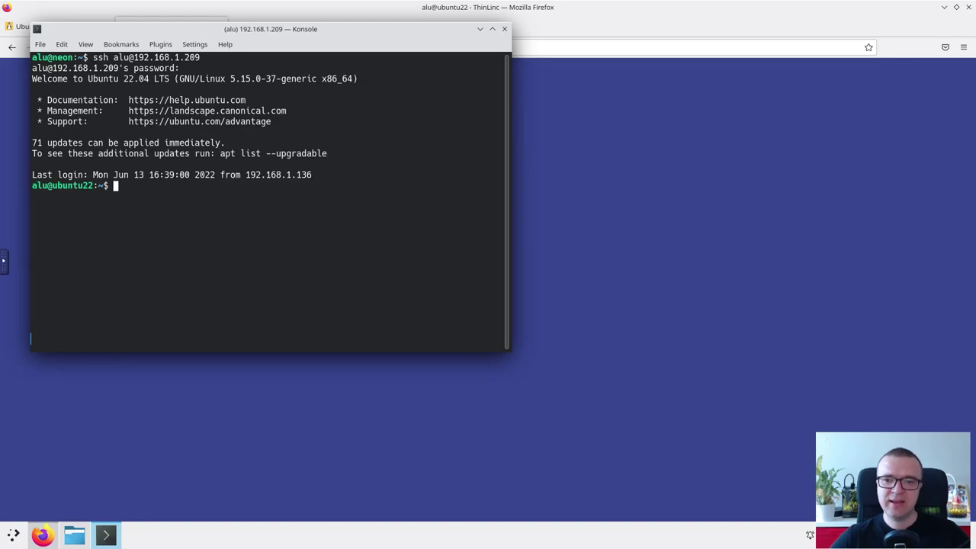
text(kill -9 -1)
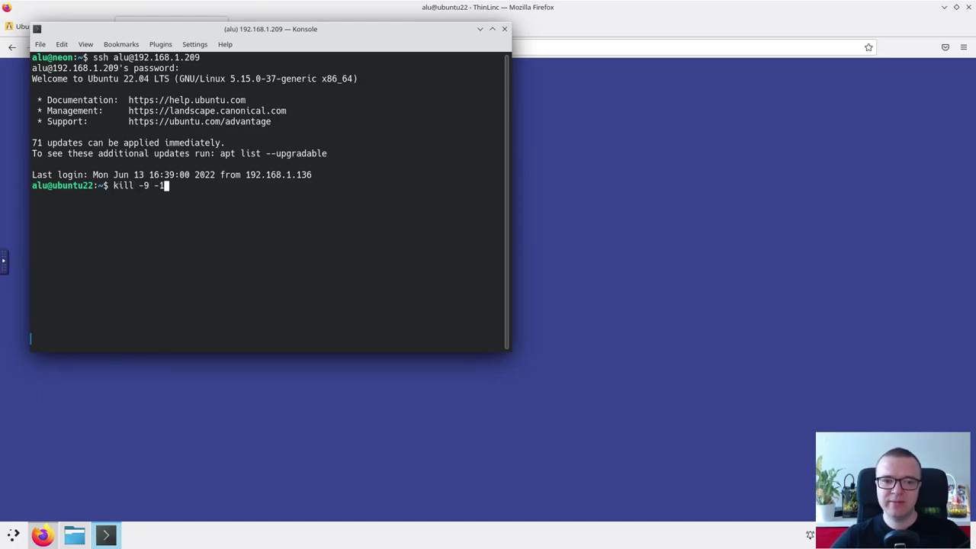
key(Return)
Return to the ThinLinc web login page and sign in again with the saved credentials
click(661, 289)
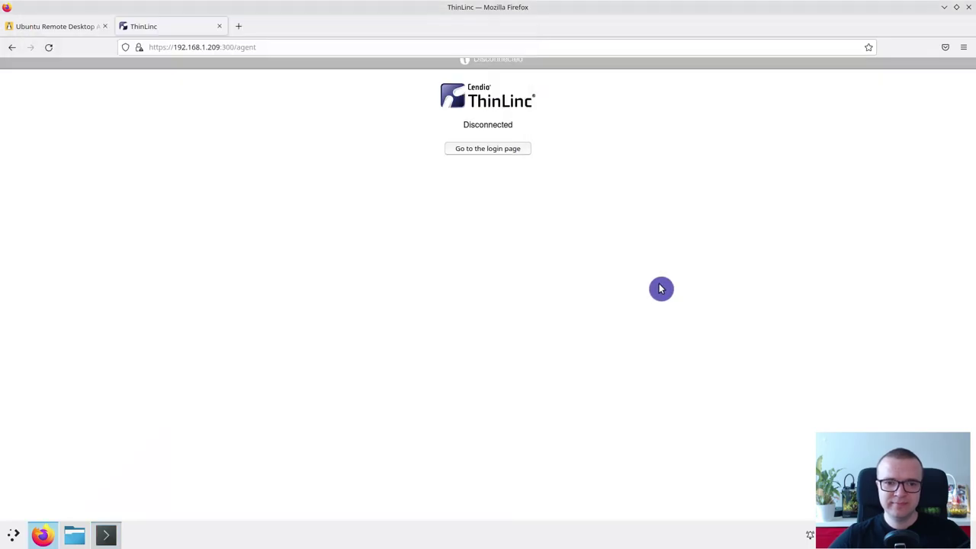
click(518, 149)
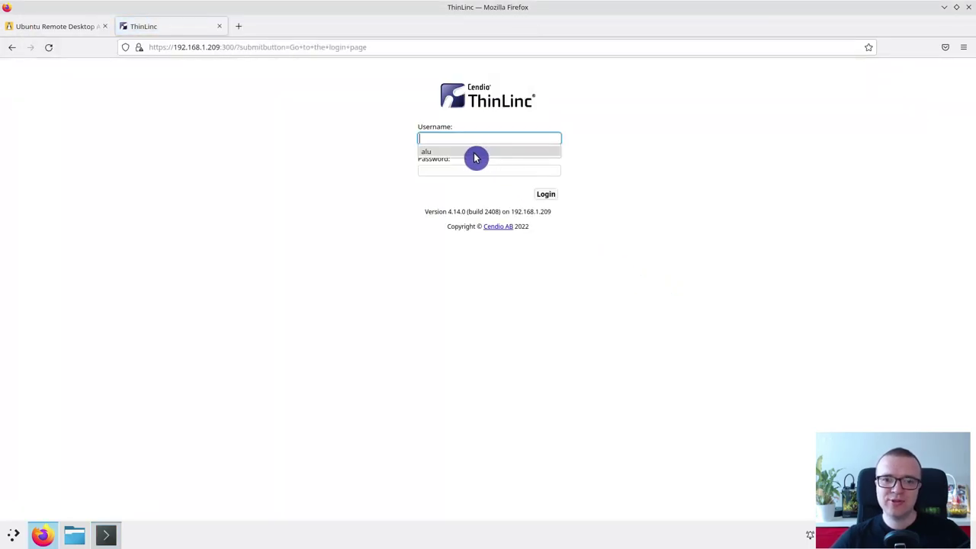
click(475, 155)
click(469, 173)
key(Return)
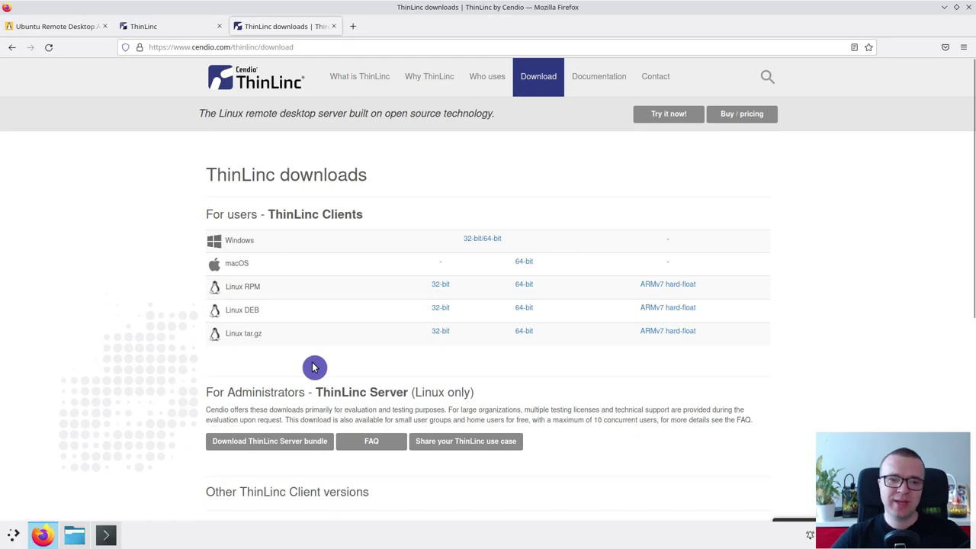
Download the 64-bit Linux DEB client thinlinc-client_4.14.0-2324_amd64.deb and close the downloads list
click(526, 311)
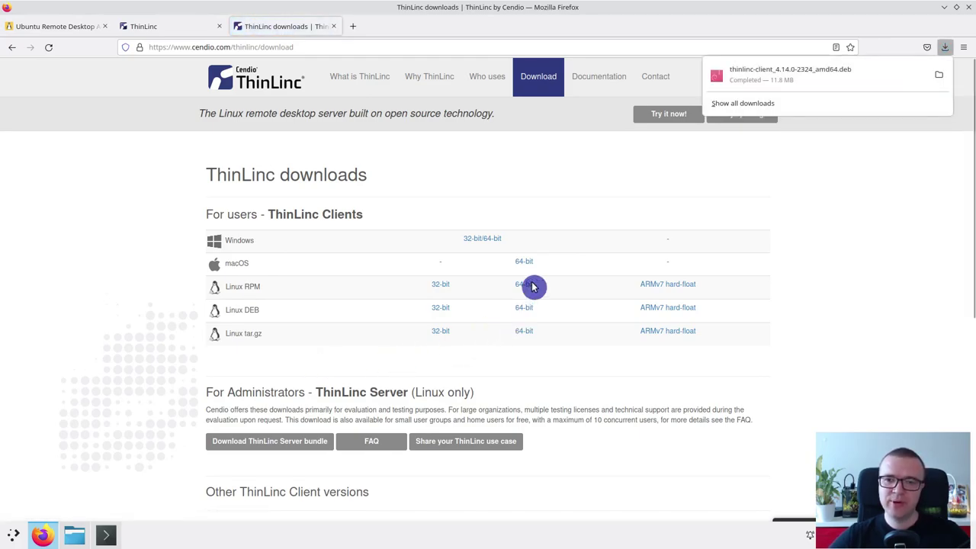
click(944, 7)
Install thinlinc-client_4.14.0-2324_amd64.deb with sudo dpkg -i from a terminal in Dolphin's Downloads folder
click(943, 7)
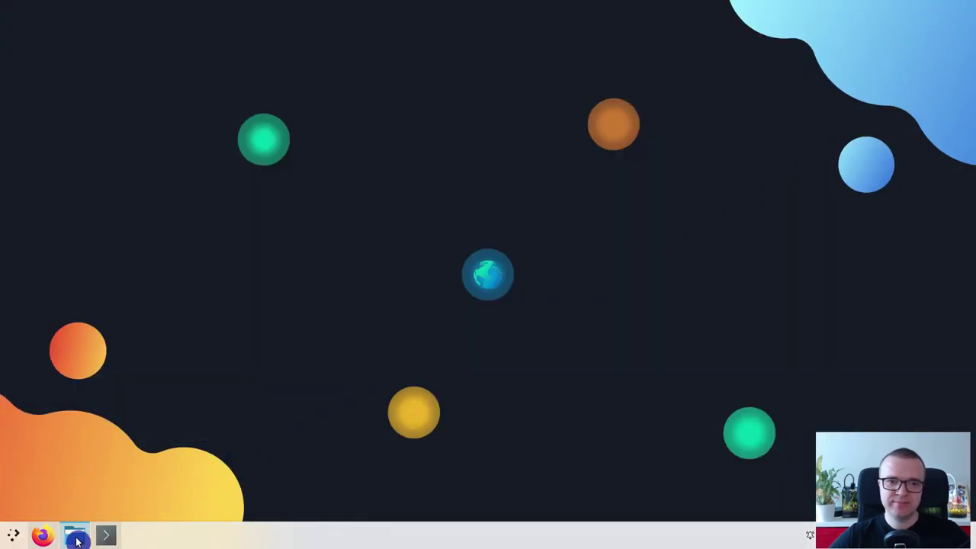
click(77, 540)
click(463, 127)
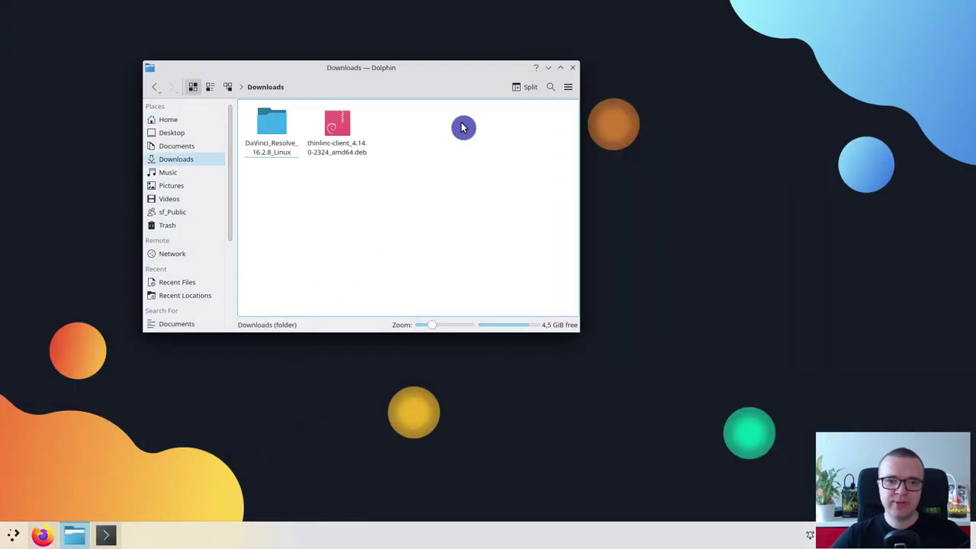
right_click(358, 201)
click(383, 286)
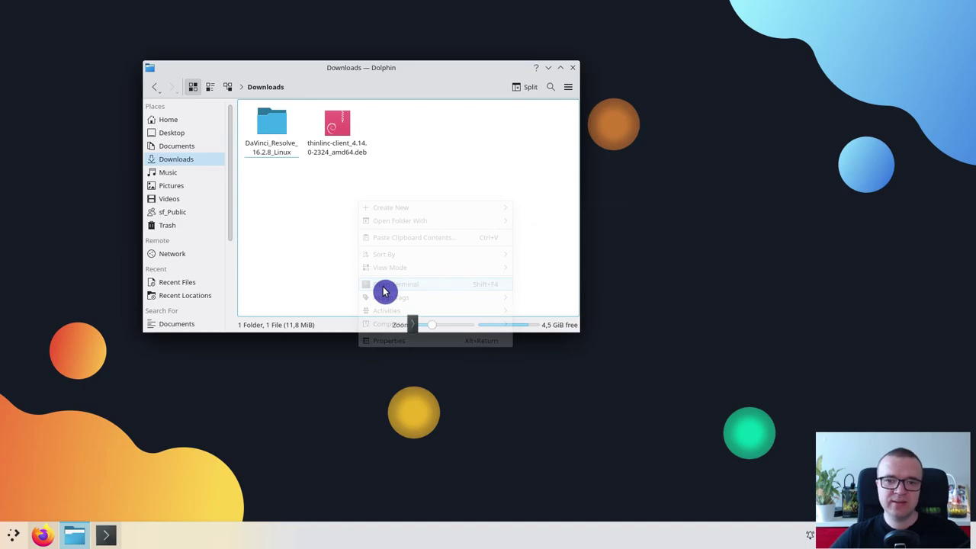
text(sudo d)
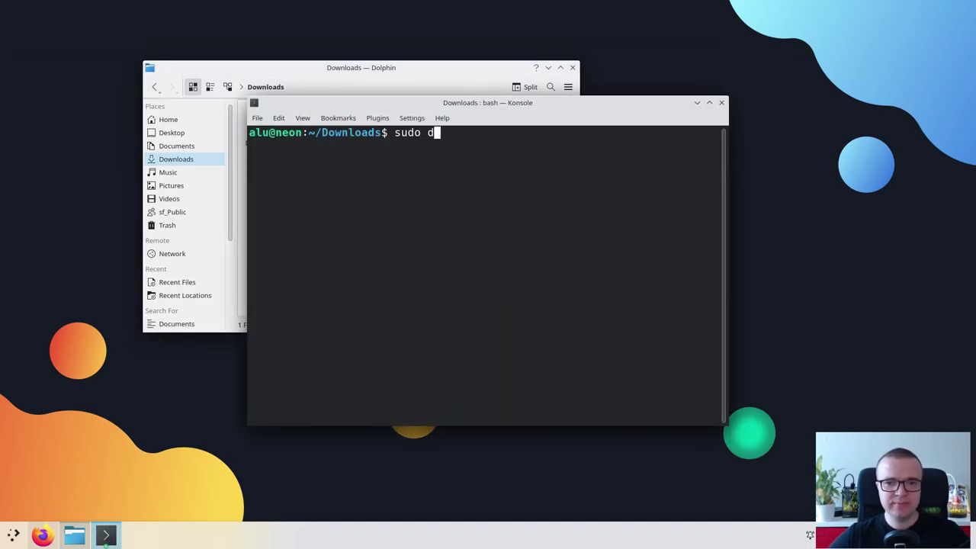
text(pkg -i t)
key(Tab)
key(Return)
key(Return)
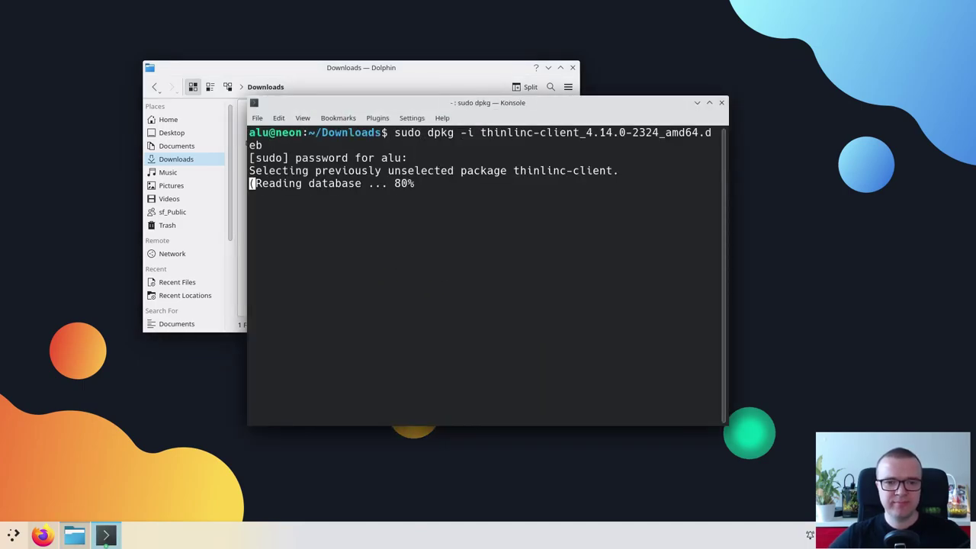
click(721, 102)
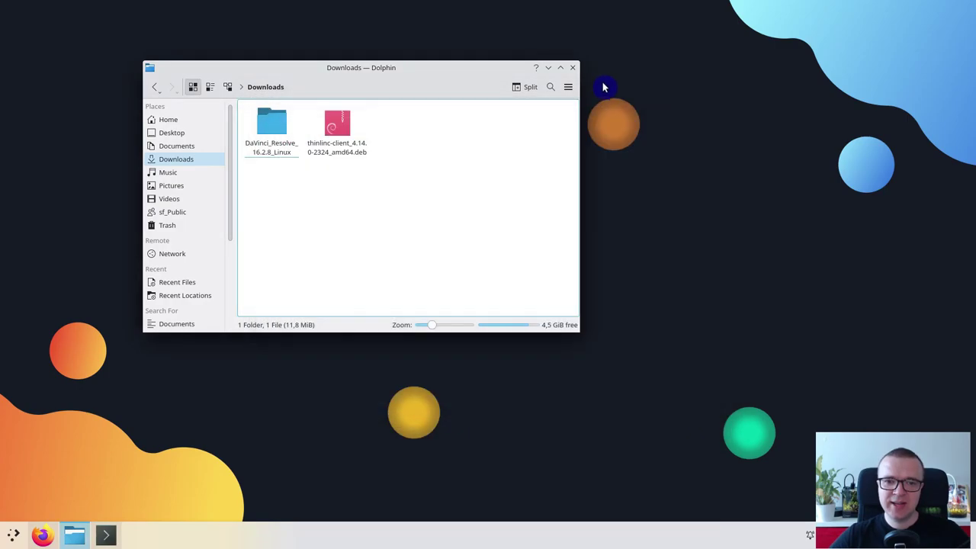
Close Dolphin and launch ThinLinc Client from the launcher's Internet category
click(572, 67)
click(13, 535)
mouse_move(61, 373)
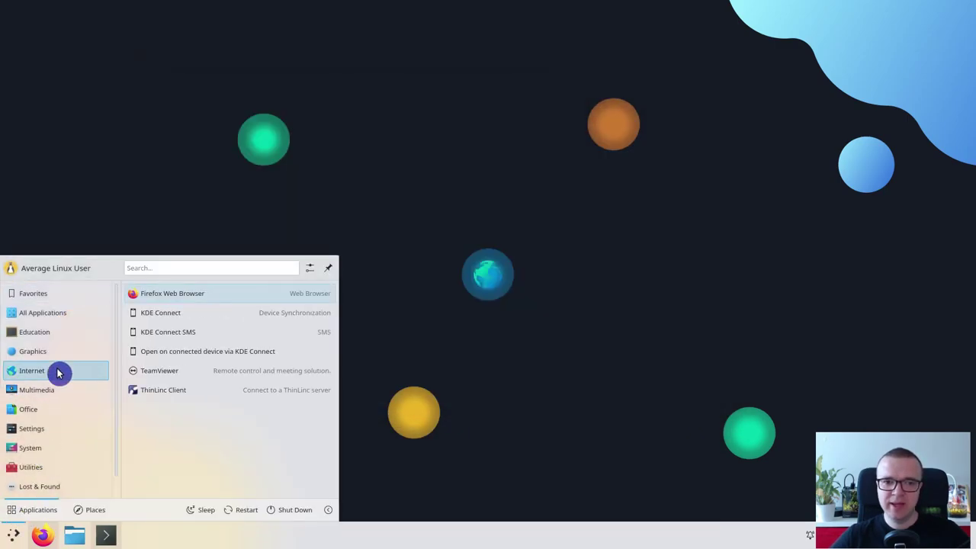
click(166, 393)
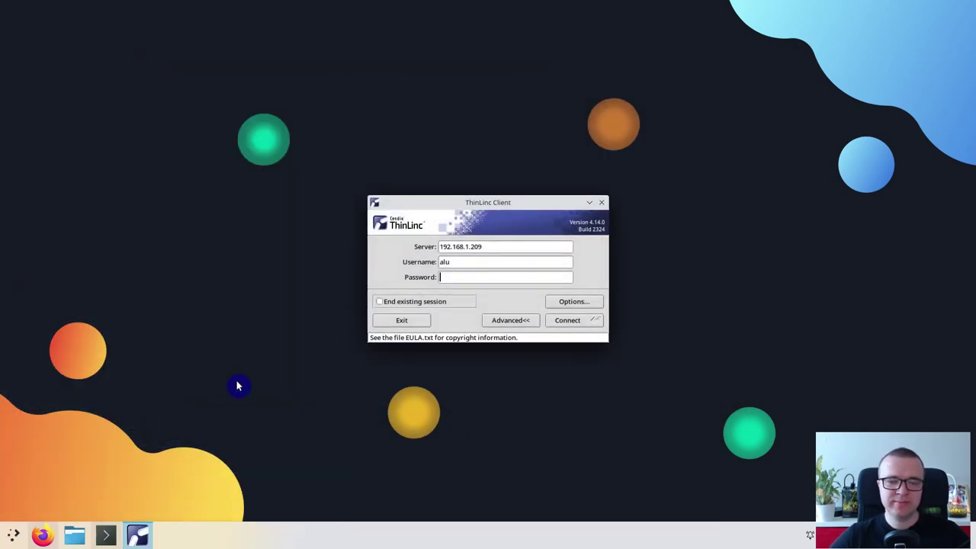
Connect to server 192.168.1.209 with the user's password and End existing session ticked
click(474, 246)
double_click(474, 246)
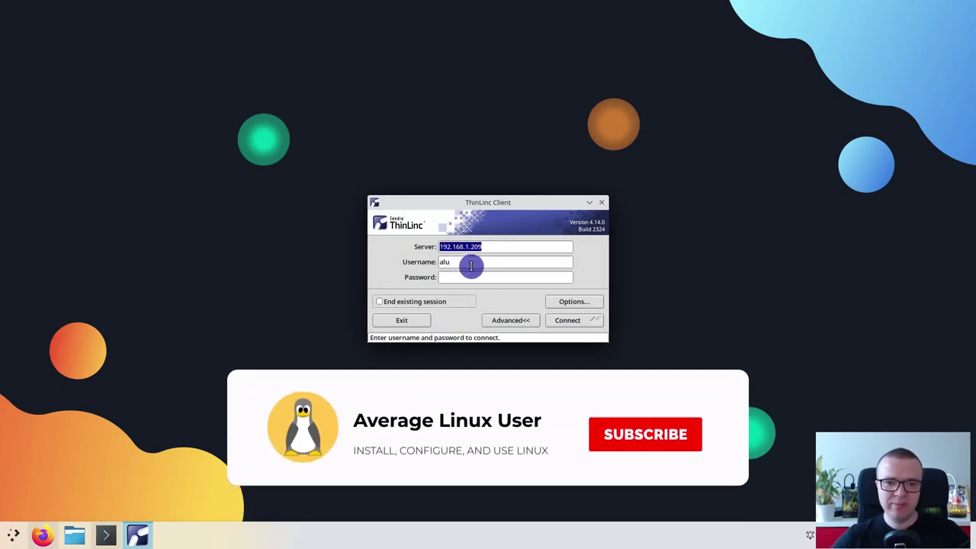
key(Tab)
key(Tab)
text(****)
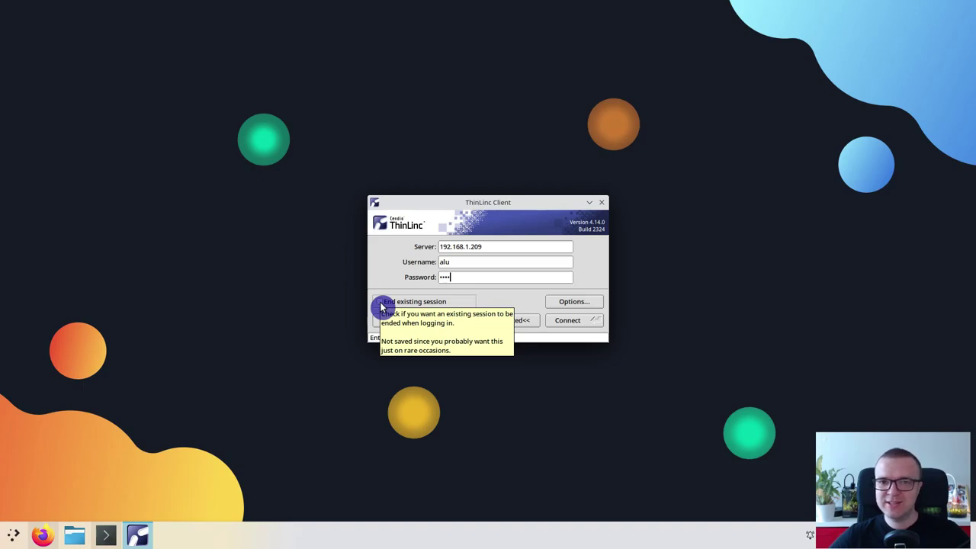
click(380, 302)
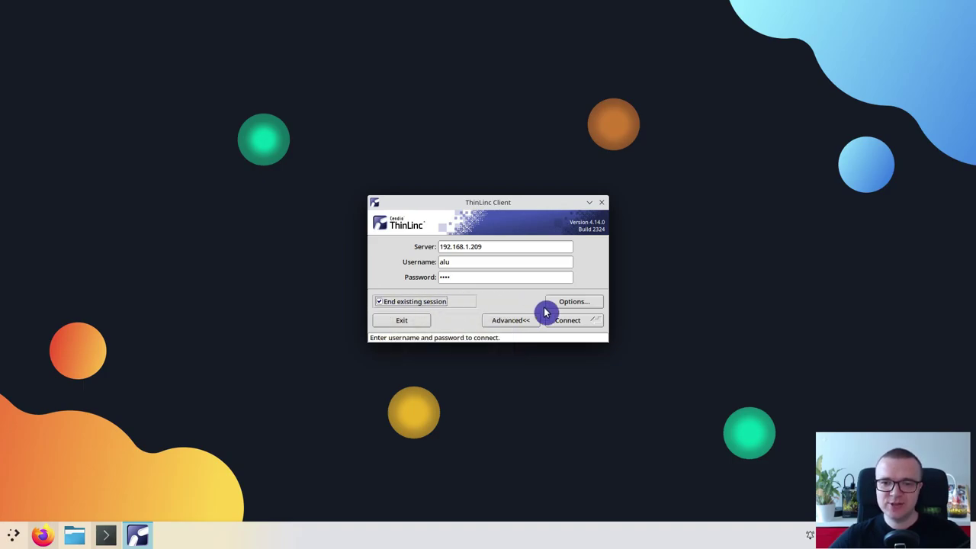
click(575, 323)
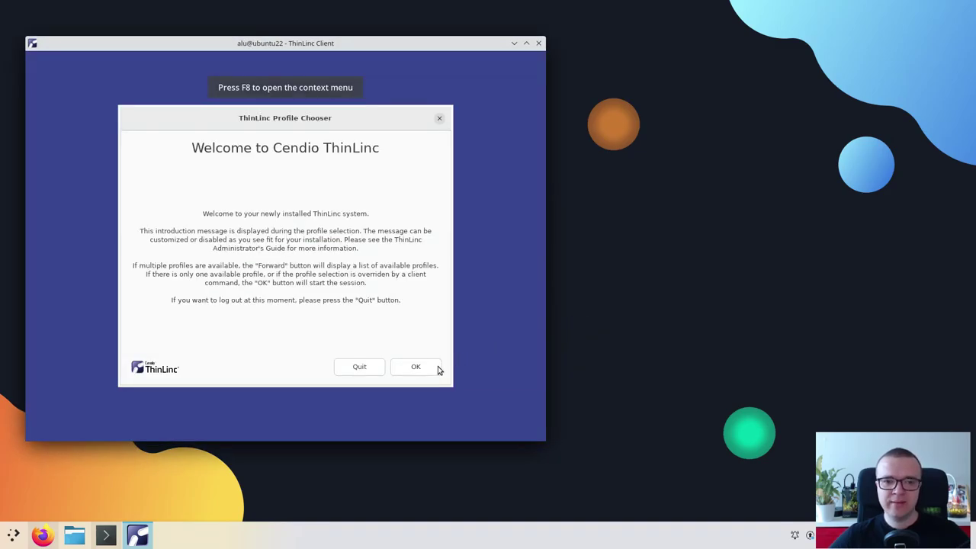
Start the remote desktop, open Files and a Terminal, then launch Firefox and pause the YouTube video
click(416, 368)
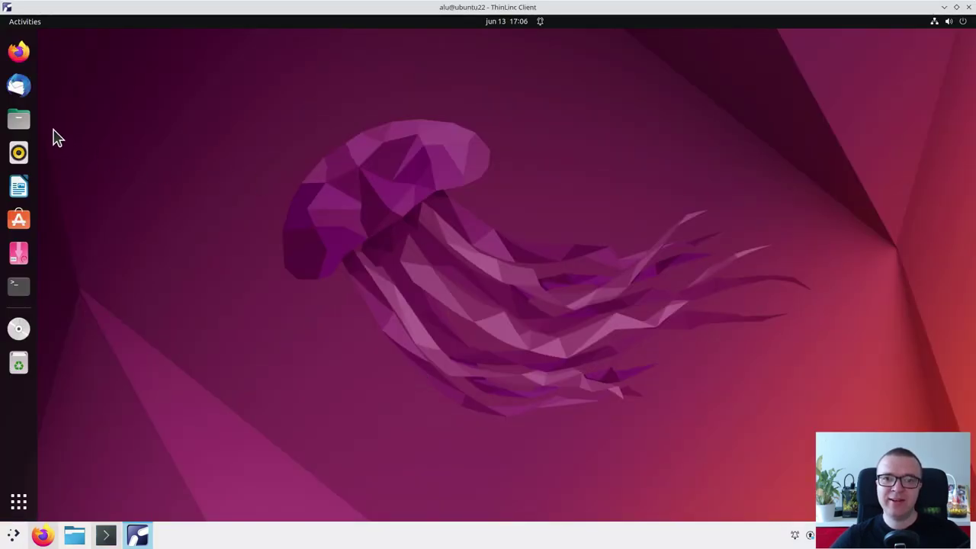
click(19, 122)
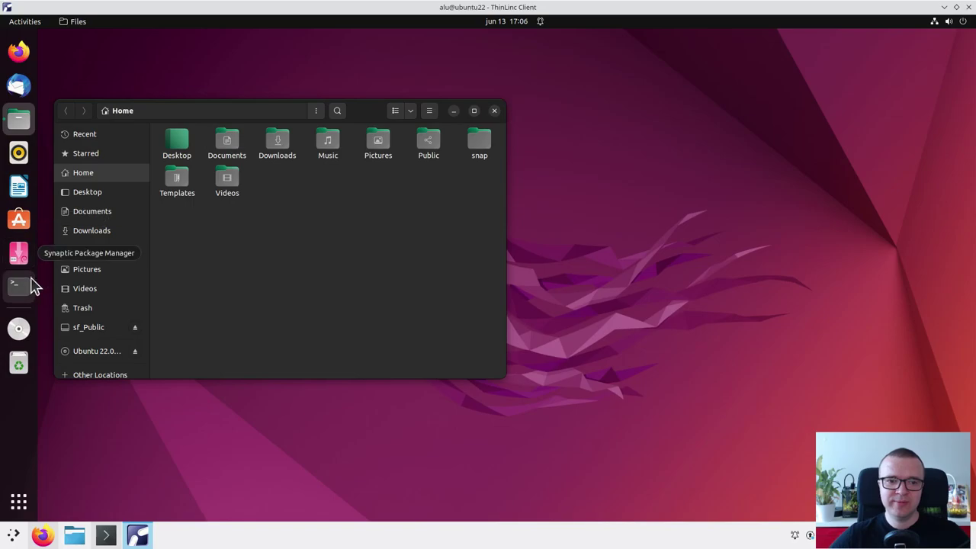
click(31, 280)
drag(704, 122, 972, 218)
click(943, 42)
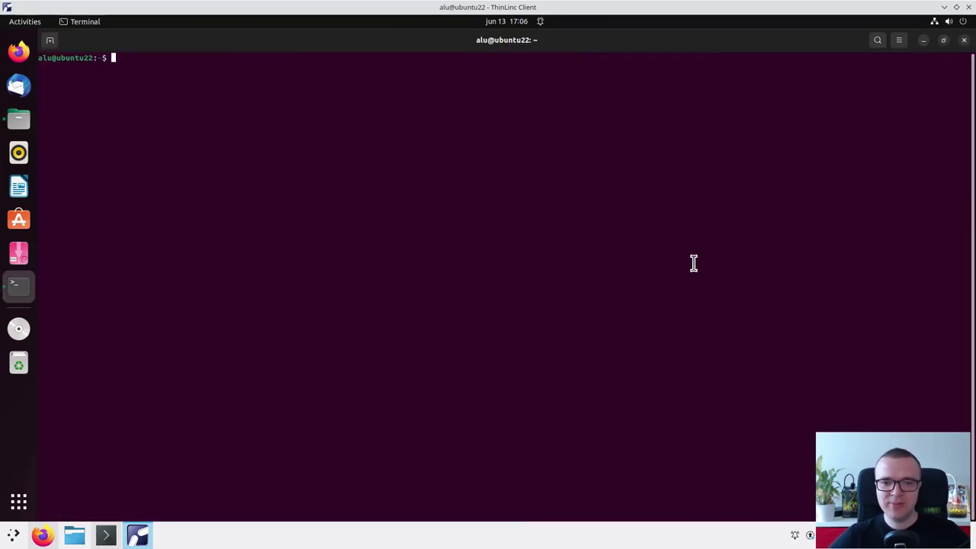
click(923, 40)
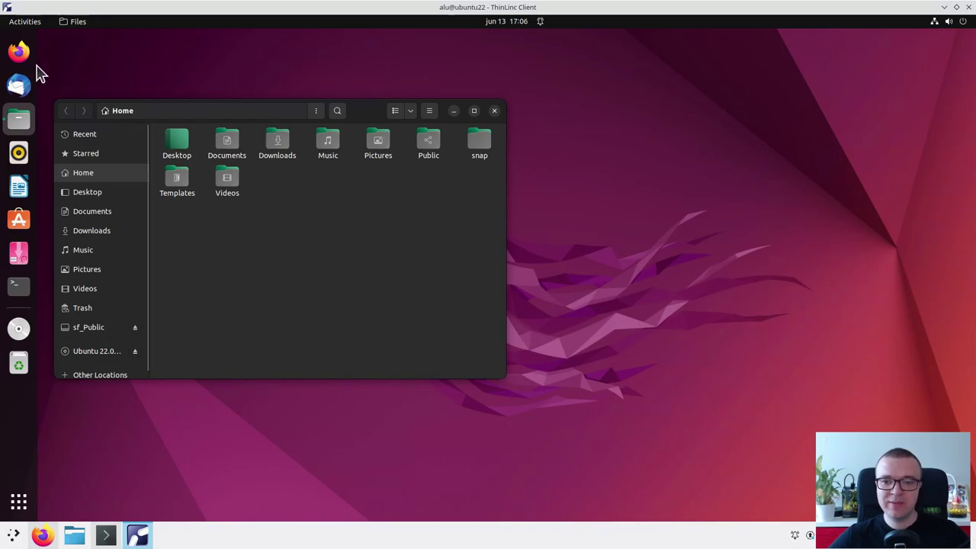
click(20, 55)
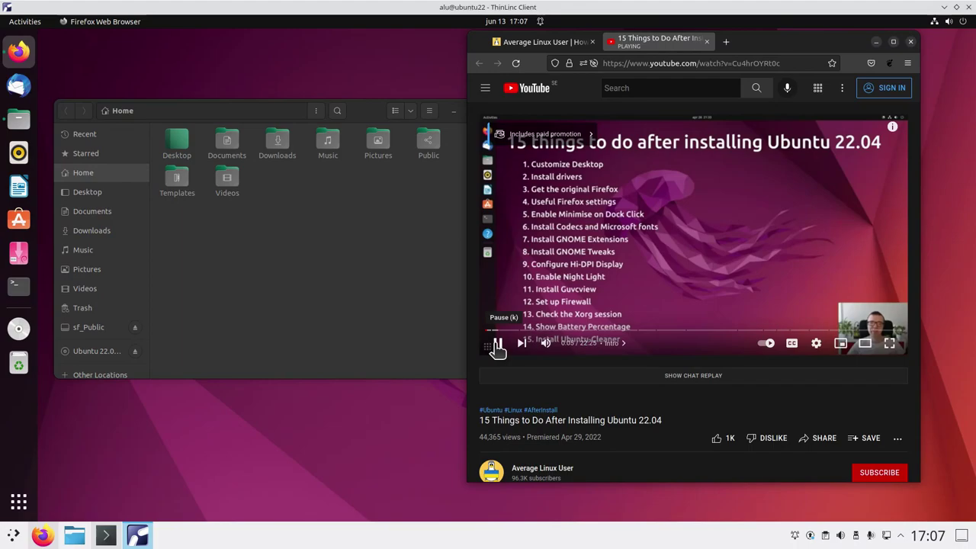
click(499, 348)
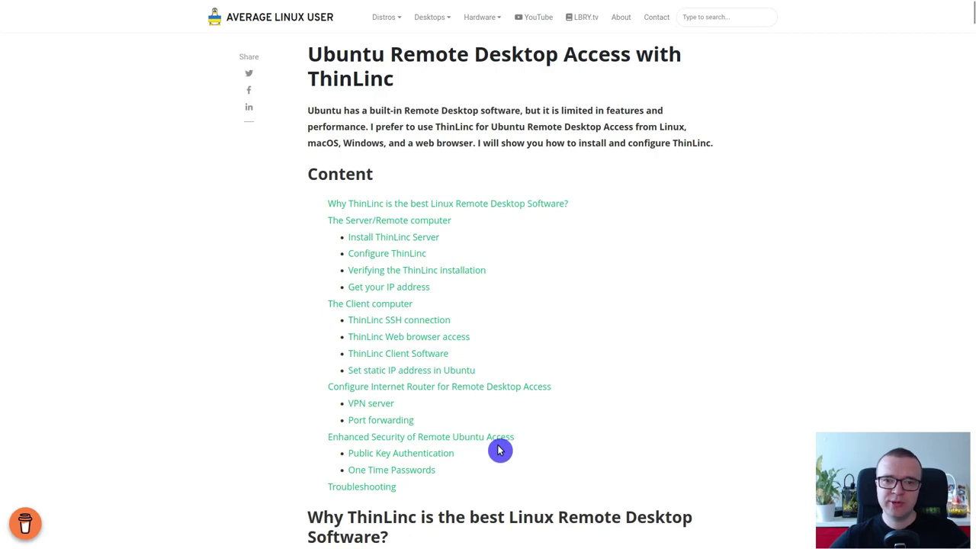
Jump to Enhanced Security and scroll through the One Time Passwords steps, settling on step 7
click(478, 437)
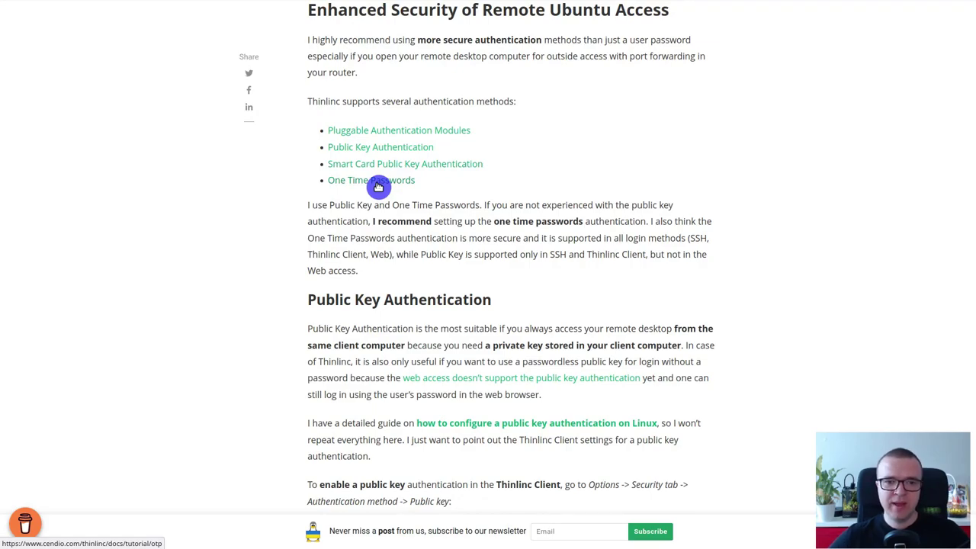
scroll(465, 362, down, 10)
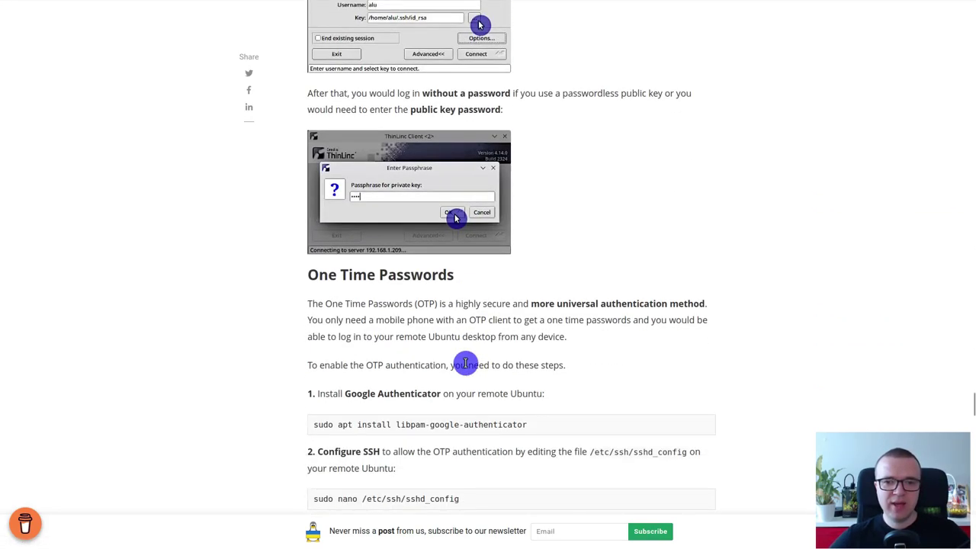
scroll(465, 363, down, 3)
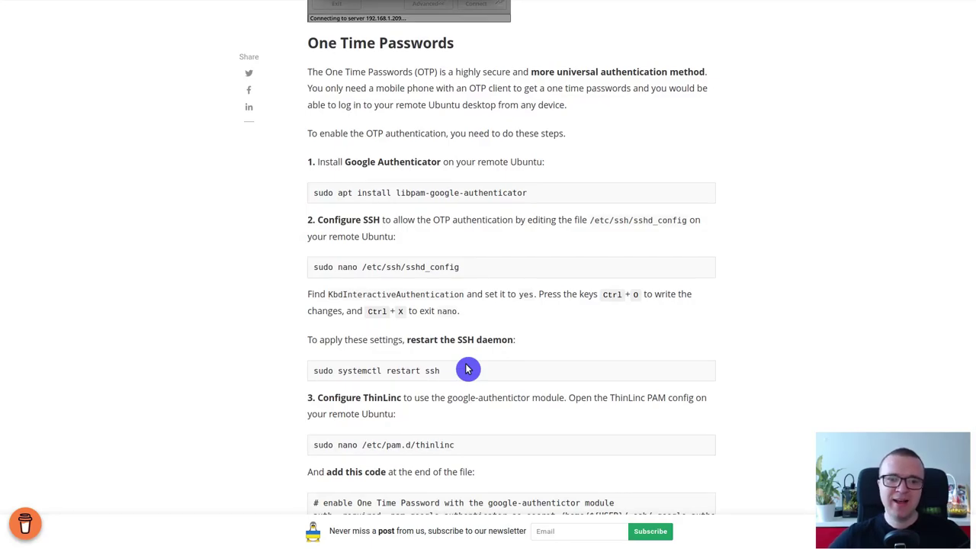
scroll(643, 355, down, 5)
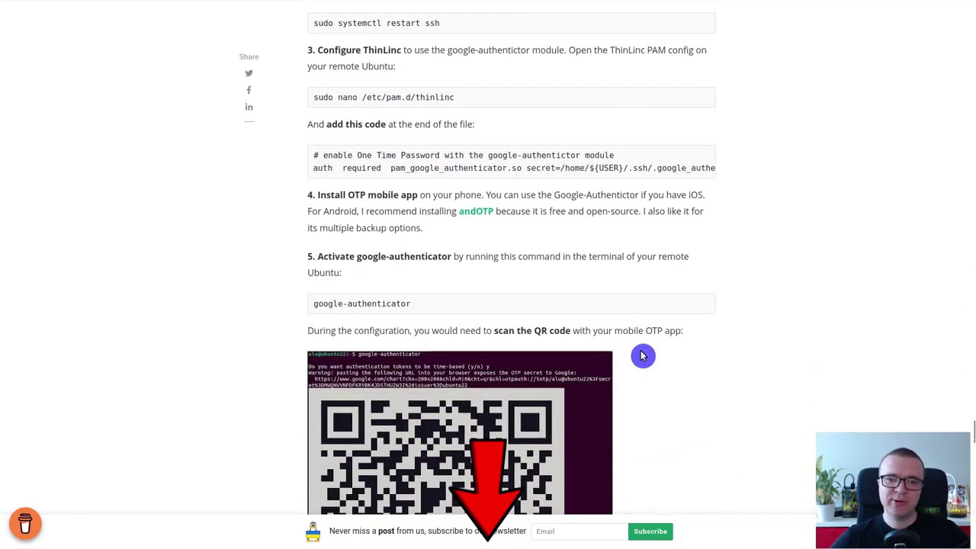
scroll(643, 355, down, 8)
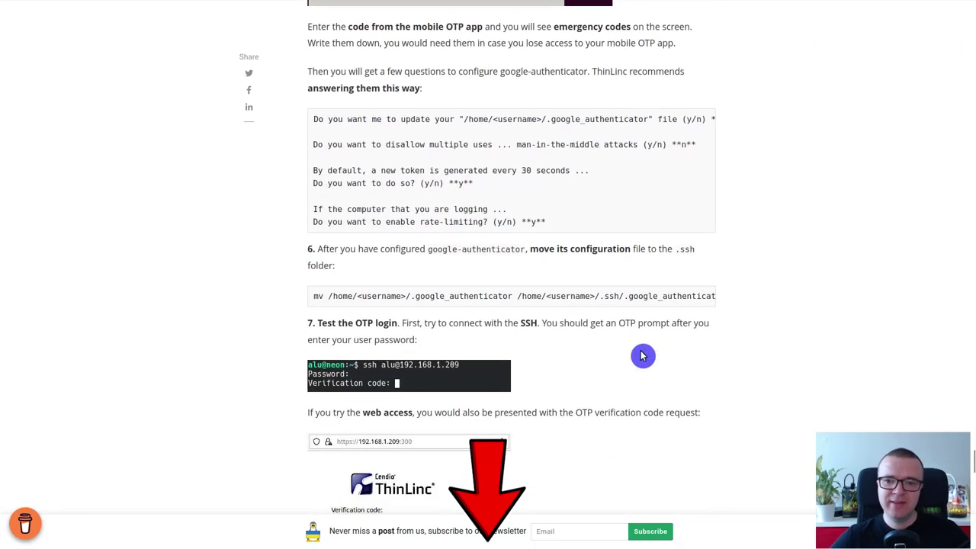
scroll(642, 355, down, 4)
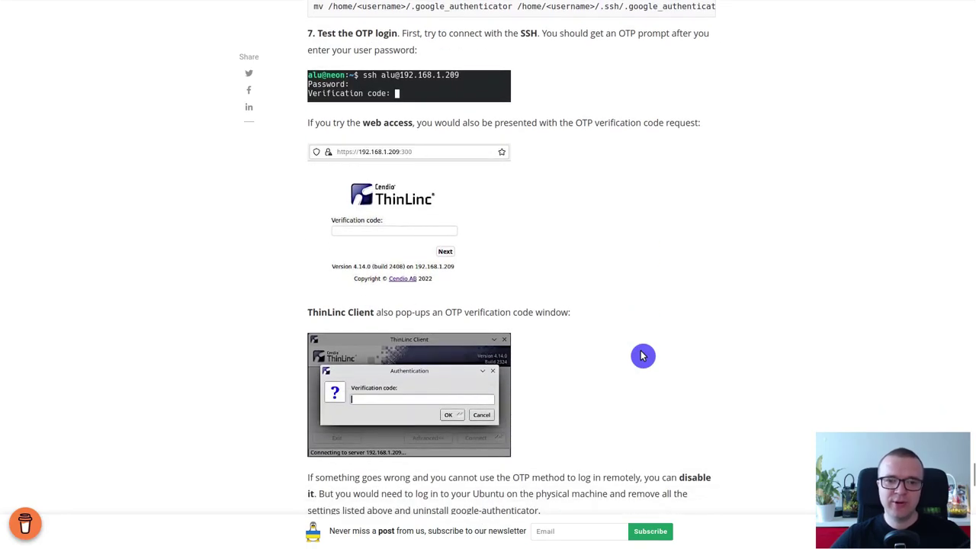
scroll(643, 355, down, 5)
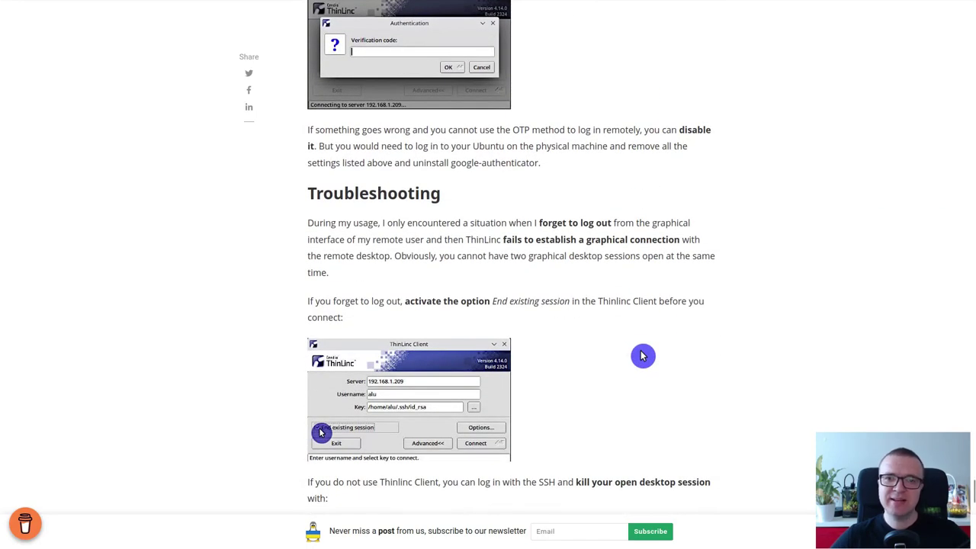
scroll(643, 355, down, 5)
scroll(642, 356, up, 10)
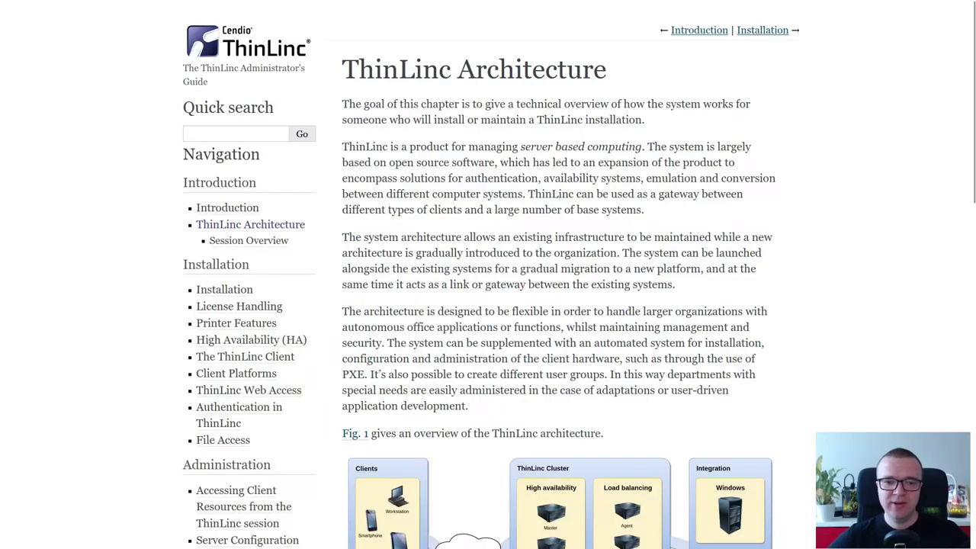
Scroll the ThinLinc Architecture chapter down to the Fig. 1 system architecture diagram
scroll(488, 275, down, 5)
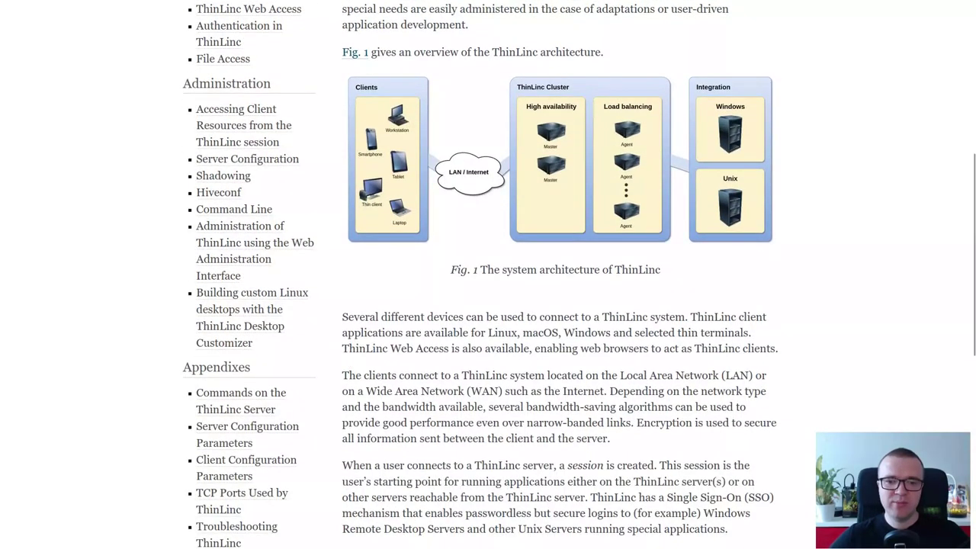